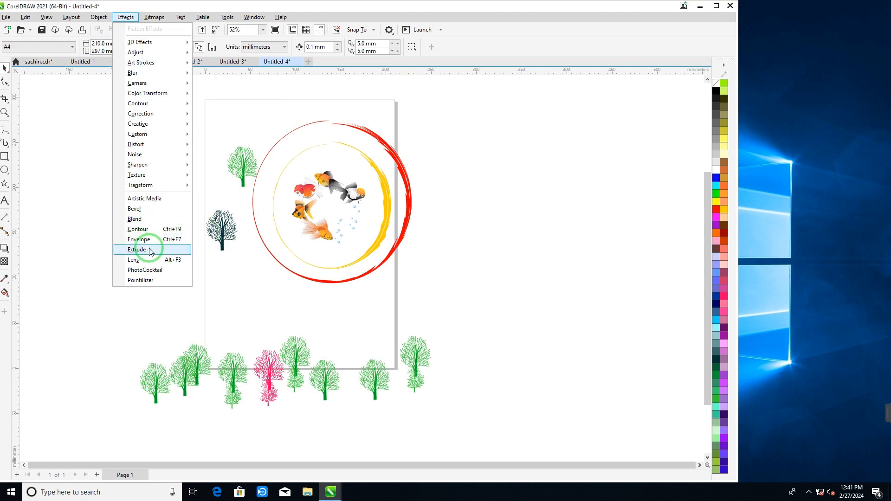
- Delete all the trees, fish and circle artwork on and around the page
click(4, 67)
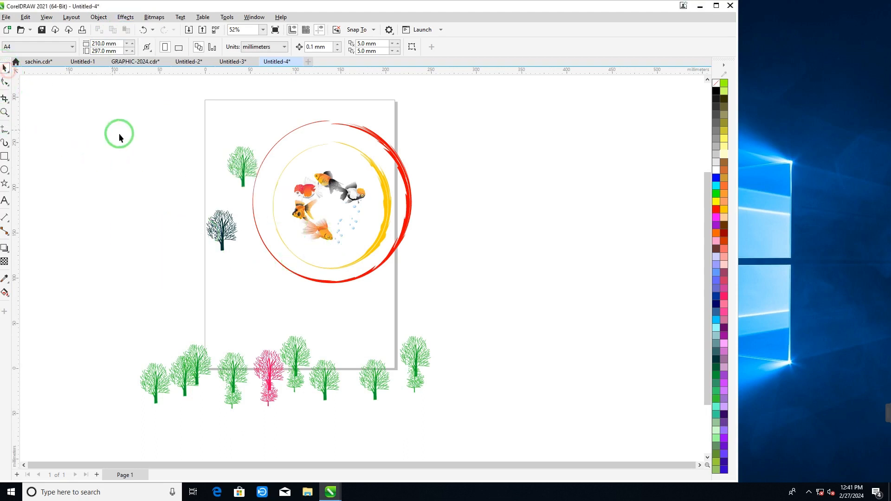
drag(114, 99, 474, 416)
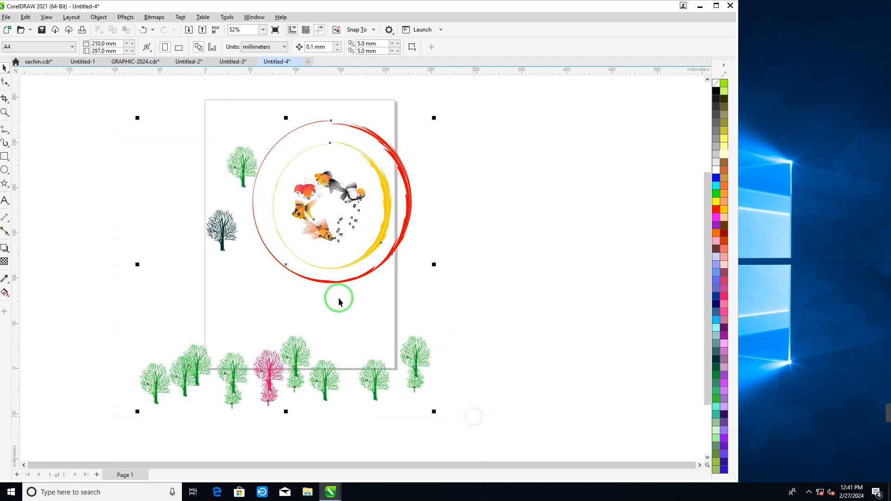
key(Delete)
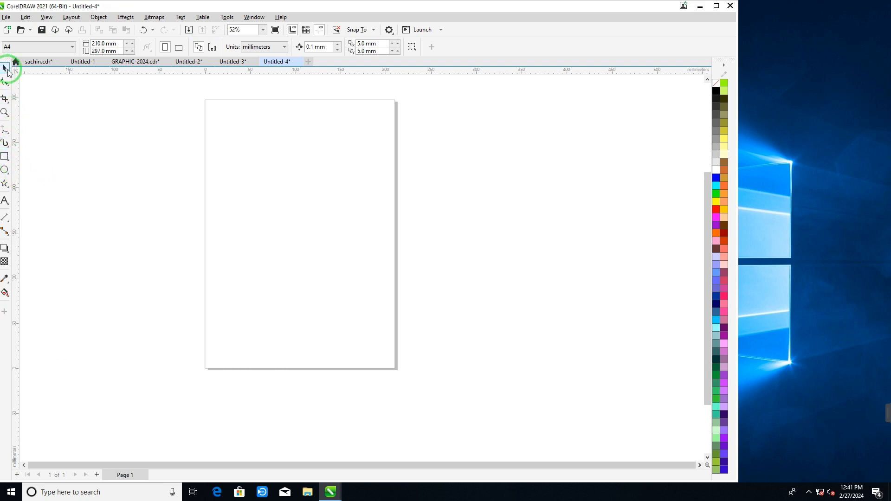
- Draw an ellipse about 252 × 236 mm over the lower part of the page and, with the window maximized, fill it dark blue
click(4, 171)
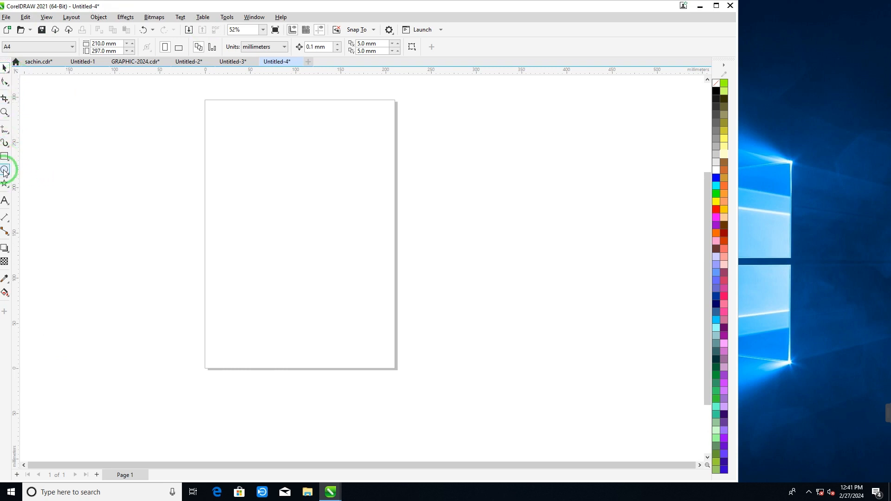
drag(169, 170, 397, 383)
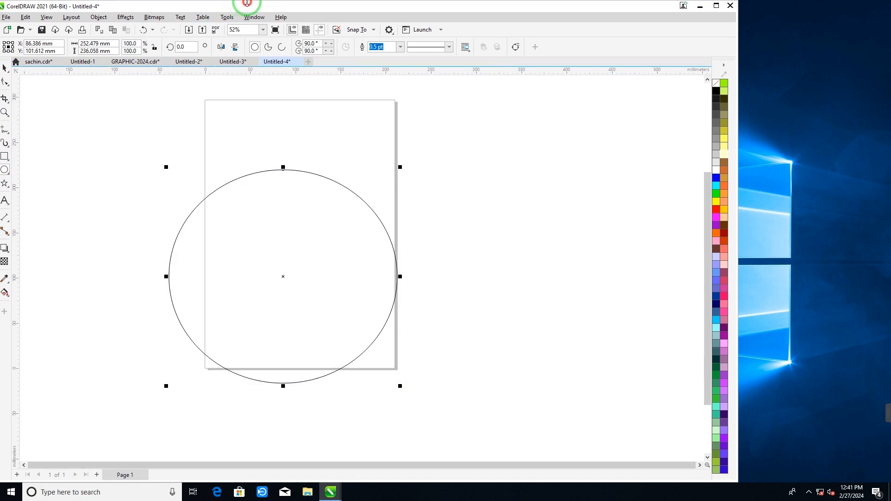
drag(242, 10, 249, 8)
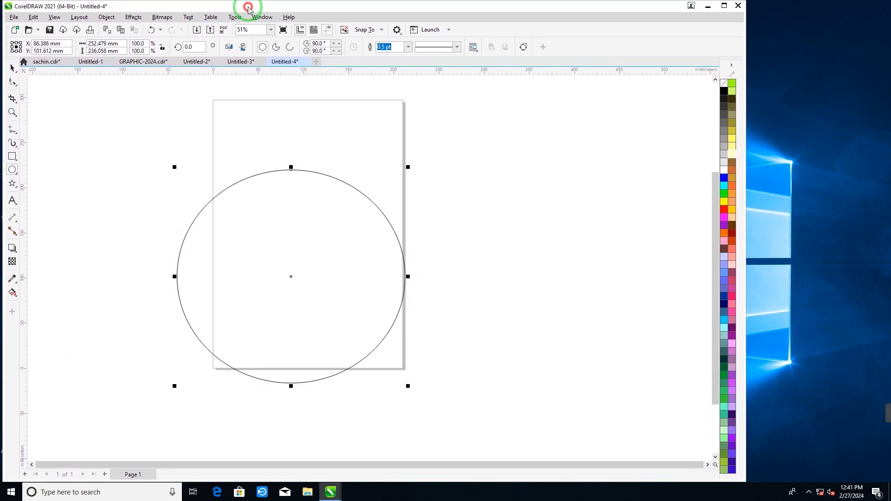
click(721, 7)
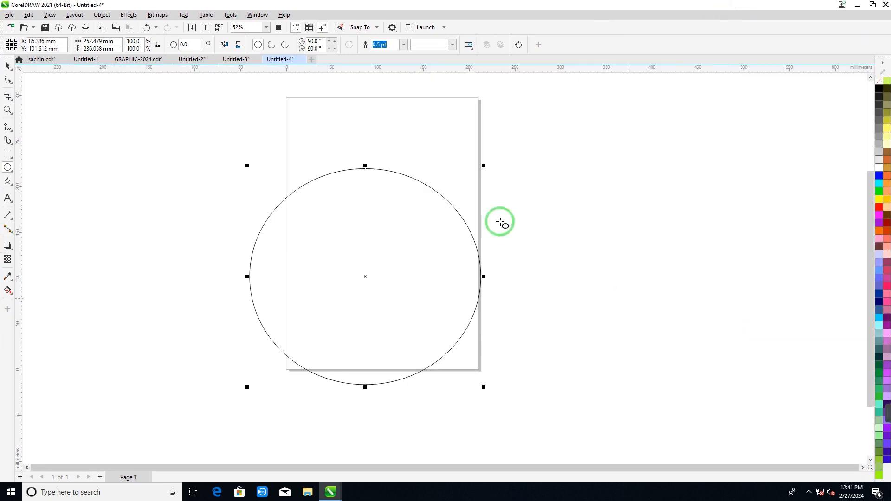
click(878, 302)
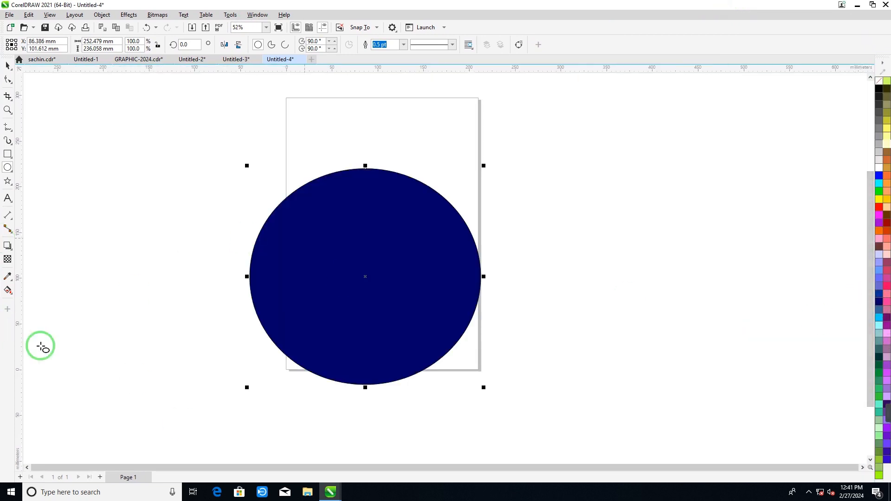
- Set up an Emboss-style Bevel effect on the blue ellipse with the red shadow color #D90B0B
click(129, 15)
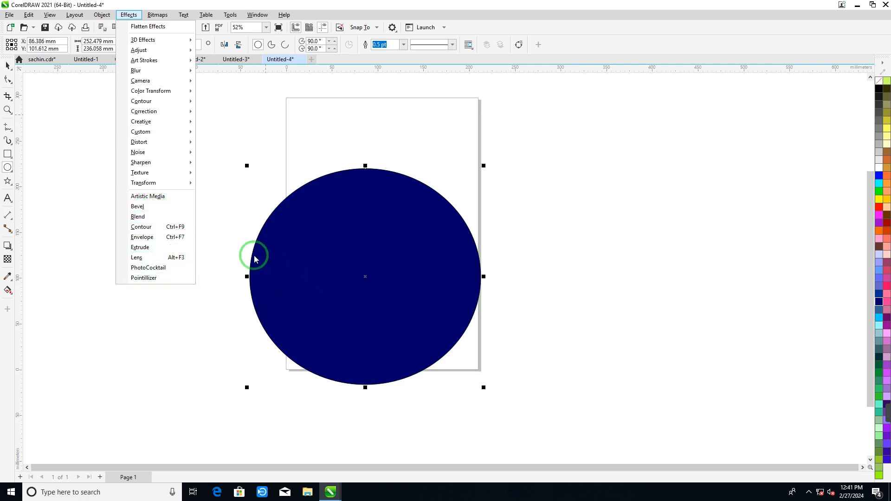
click(143, 207)
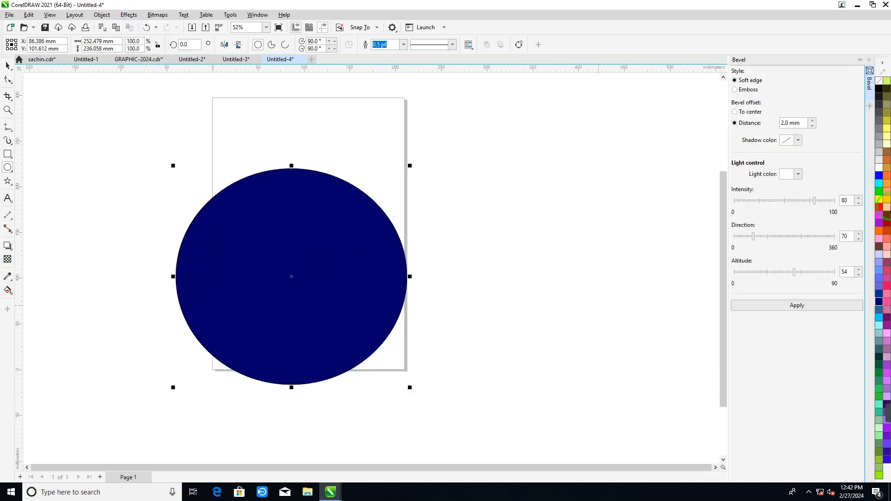
click(735, 90)
click(799, 141)
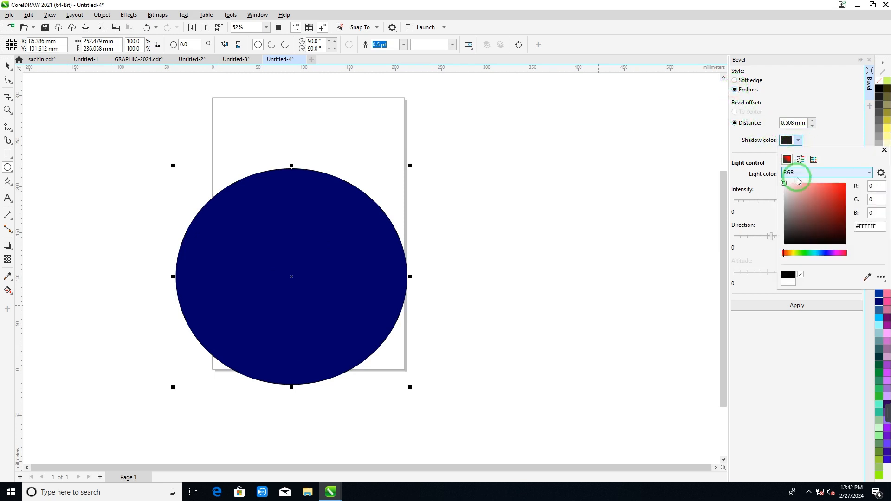
drag(808, 200, 842, 191)
click(795, 302)
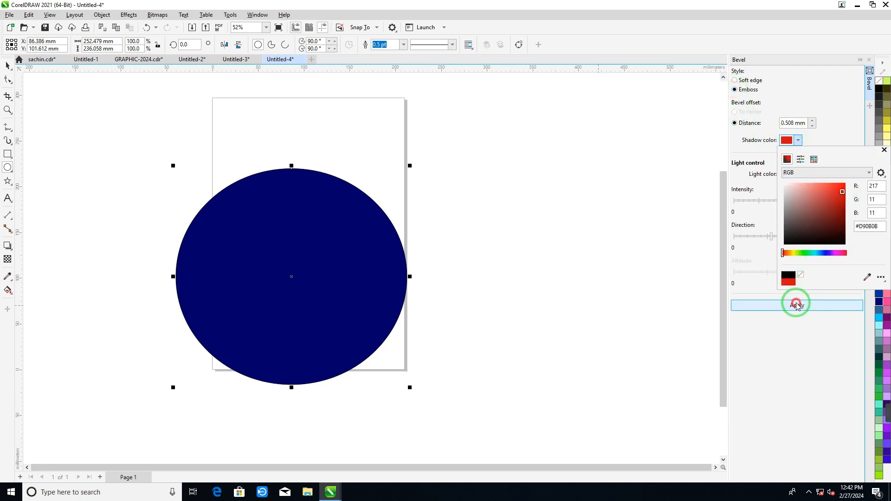
- Apply the emboss to the blue ellipse with light intensity 84 and light direction 343
drag(788, 200, 818, 200)
click(797, 305)
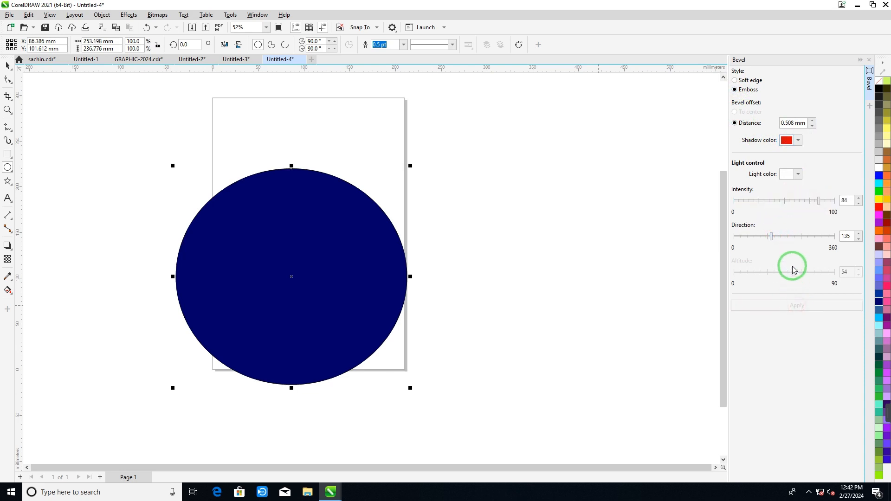
drag(801, 237, 829, 237)
click(796, 306)
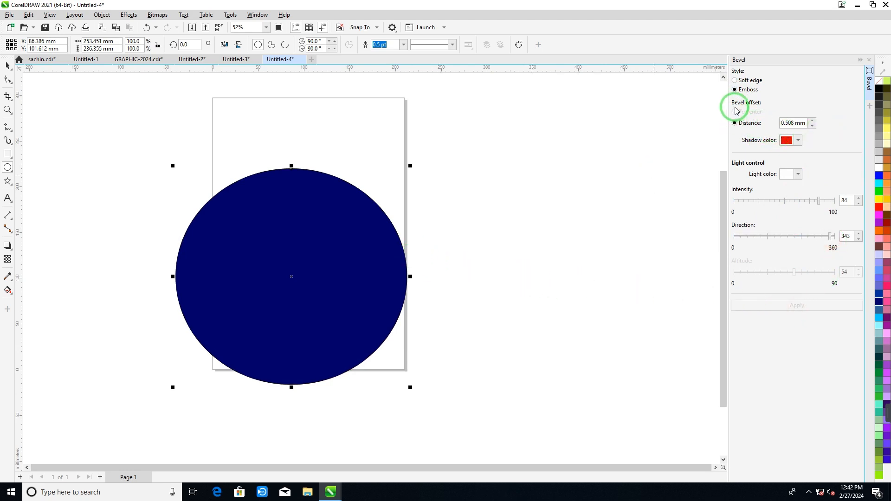
- Reapply the emboss with a bevel distance of 2.008 mm and a slightly lighter red shadow color
click(812, 121)
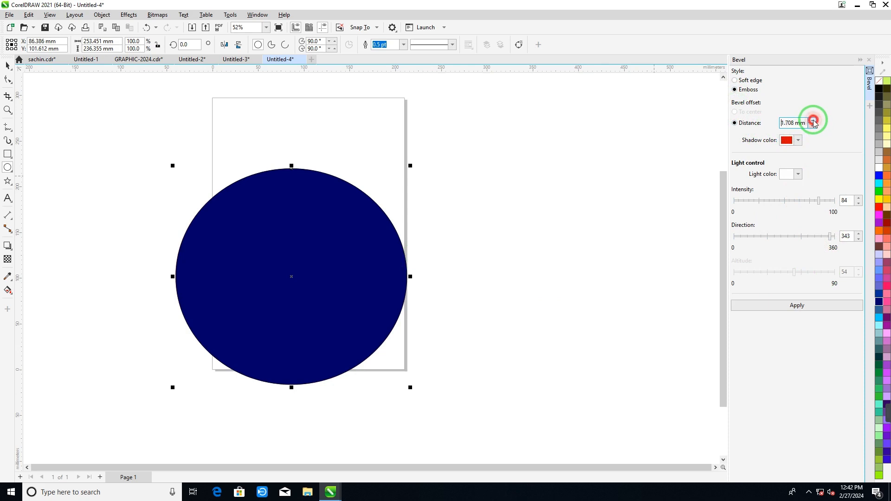
click(796, 140)
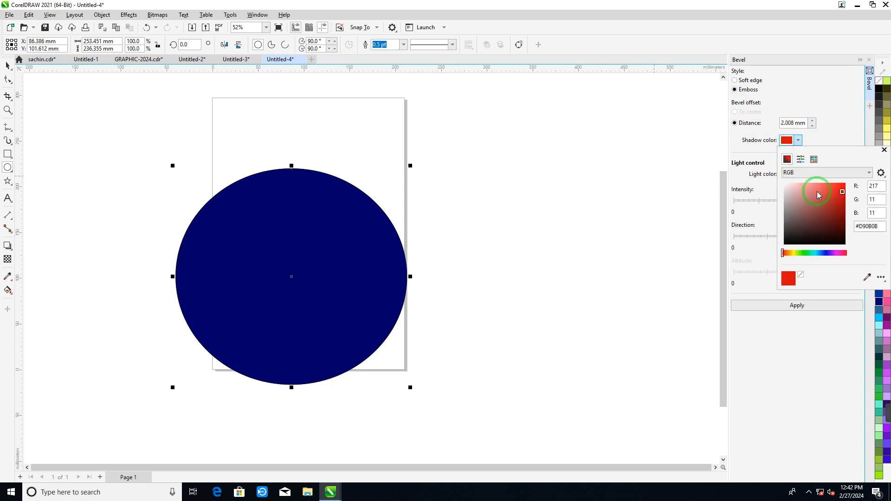
click(828, 194)
click(793, 305)
click(791, 304)
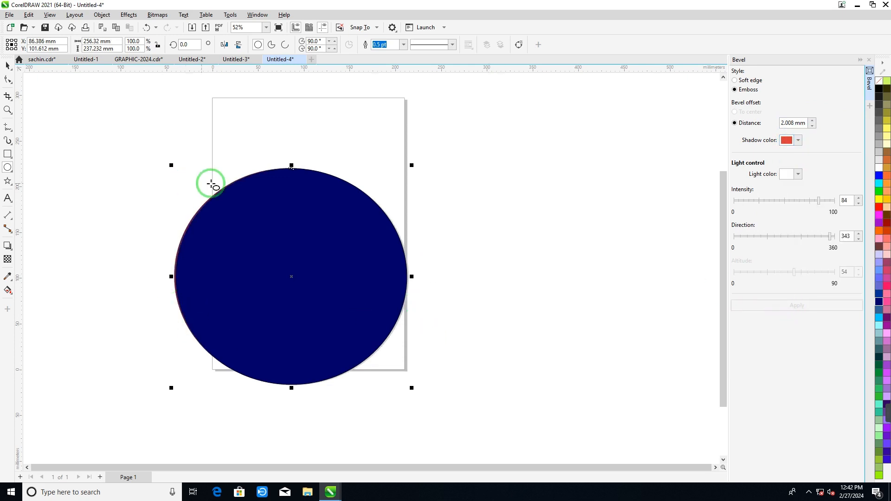
- Set the emboss bevel distance to 5 mm and apply it to the blue ellipse
double_click(794, 123)
text(5)
key(Return)
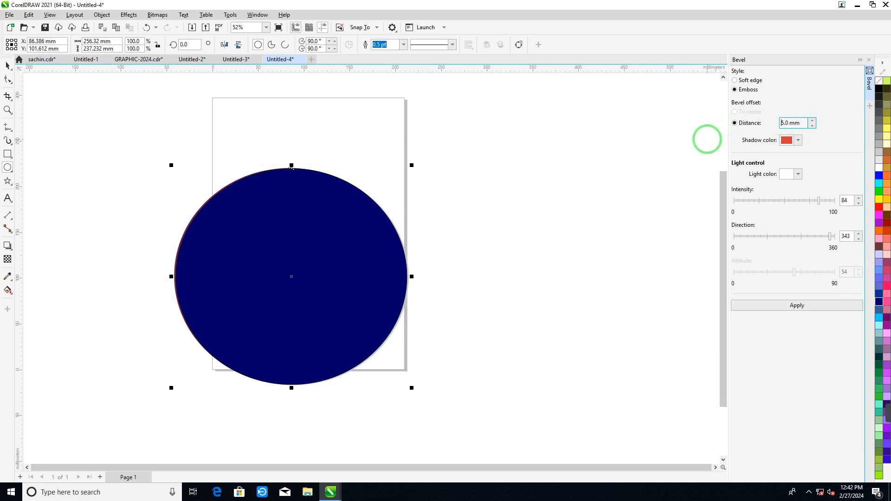
click(779, 305)
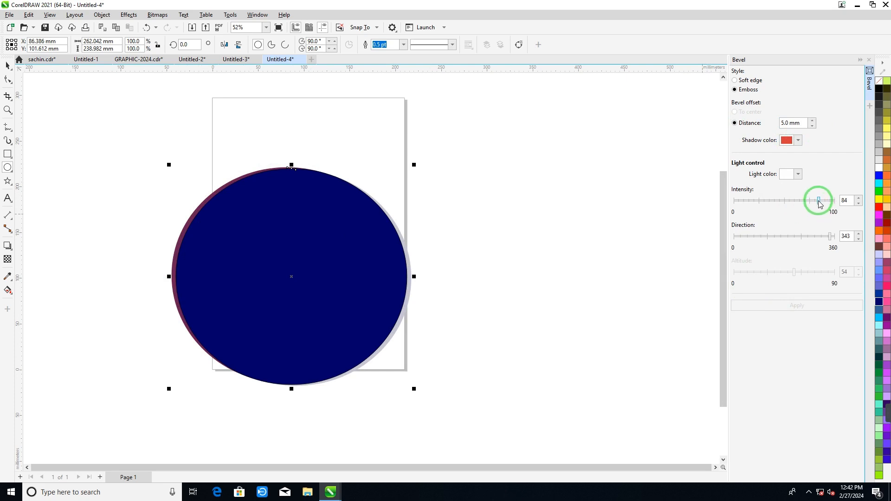
- Reduce the emboss light intensity to 57 and reapply, followed by another reduction to 22
drag(819, 204, 791, 200)
click(794, 304)
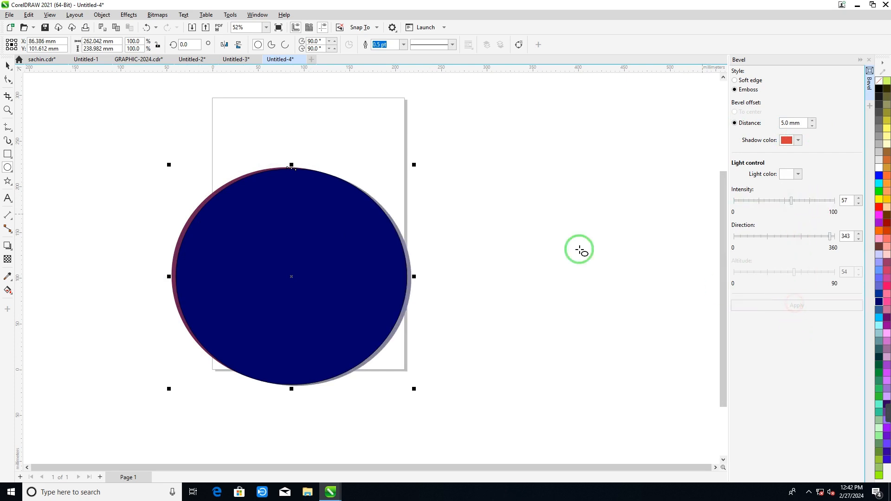
drag(797, 203, 756, 202)
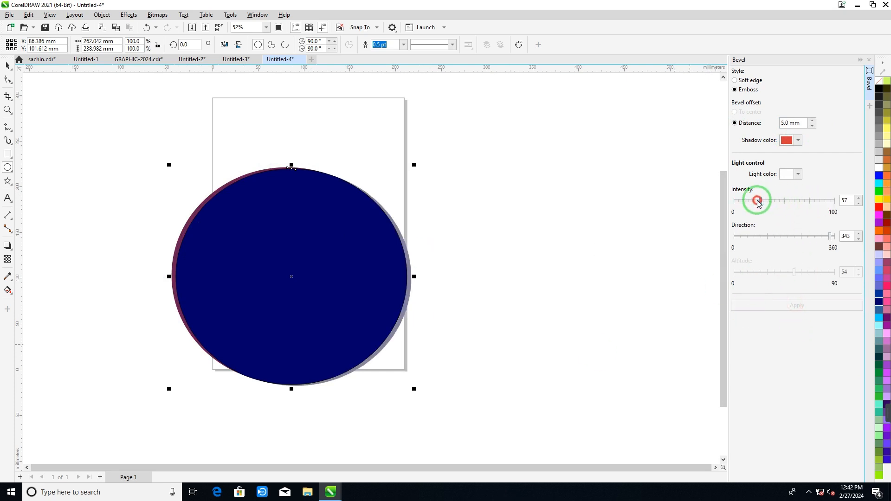
click(770, 304)
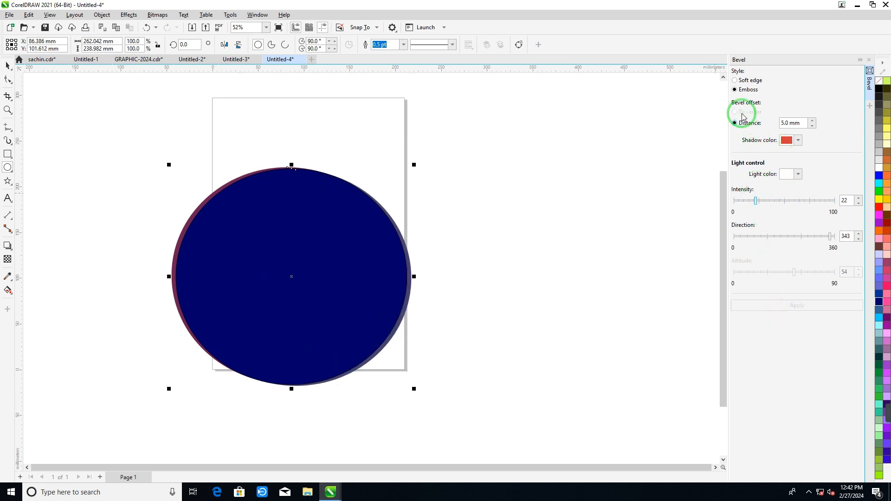
- Switch the blue ellipse's bevel to the Soft edge style with light direction 266 and apply it
click(735, 81)
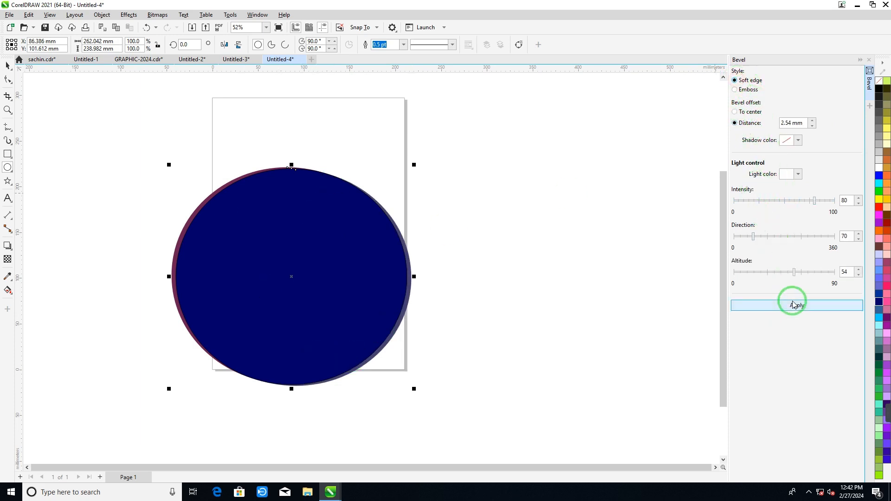
click(784, 237)
drag(784, 237, 808, 236)
click(800, 305)
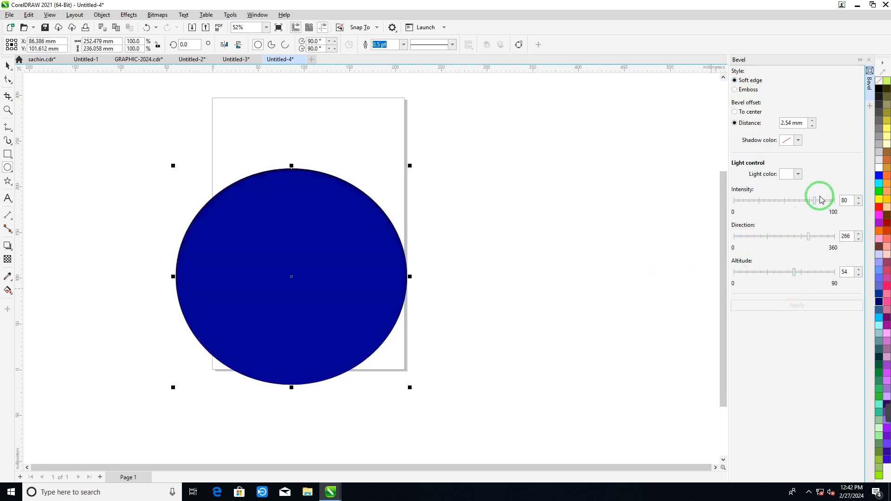
- Try to apply the Soft edge bevel with light intensity 29 and a very dark red shadow color
drag(814, 200, 763, 200)
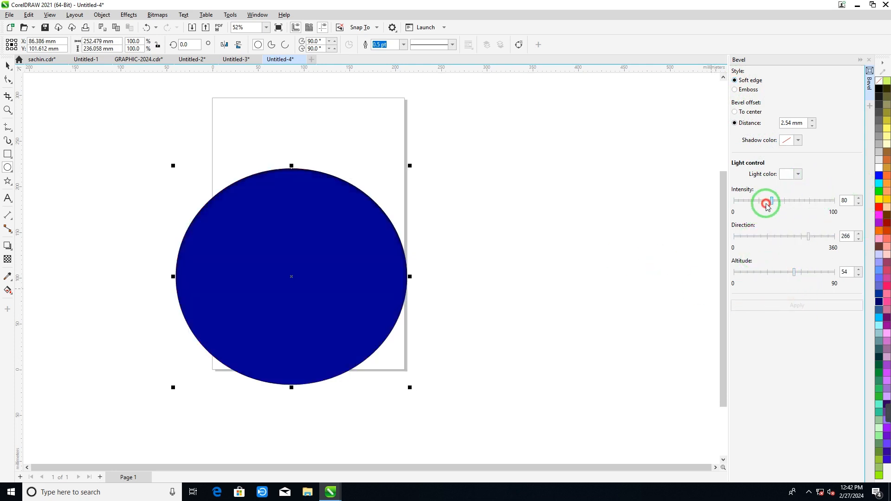
click(797, 140)
mouse_move(821, 219)
mouse_down()
mouse_move(828, 236)
mouse_move(833, 230)
mouse_up()
click(798, 305)
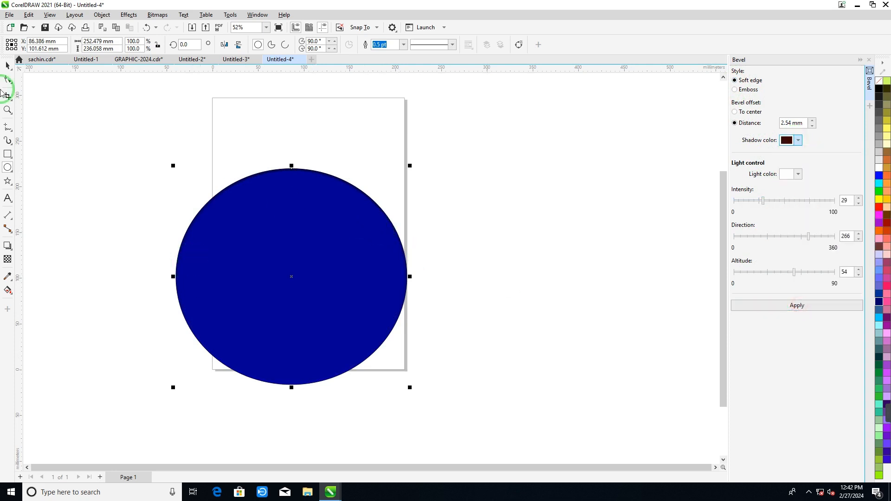
- Replace the blue ellipse with a new one about 140 × 135 mm on the page, filled dark brown
drag(288, 290, 277, 285)
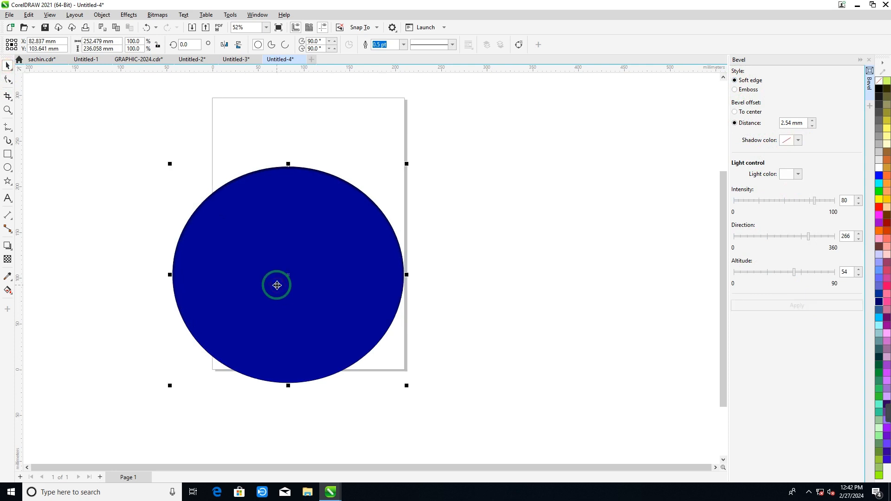
key(Delete)
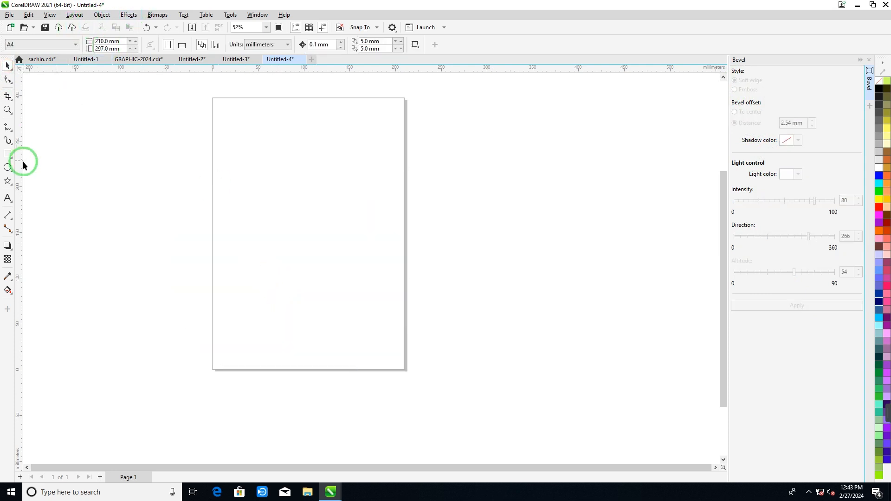
click(8, 169)
drag(266, 172, 394, 295)
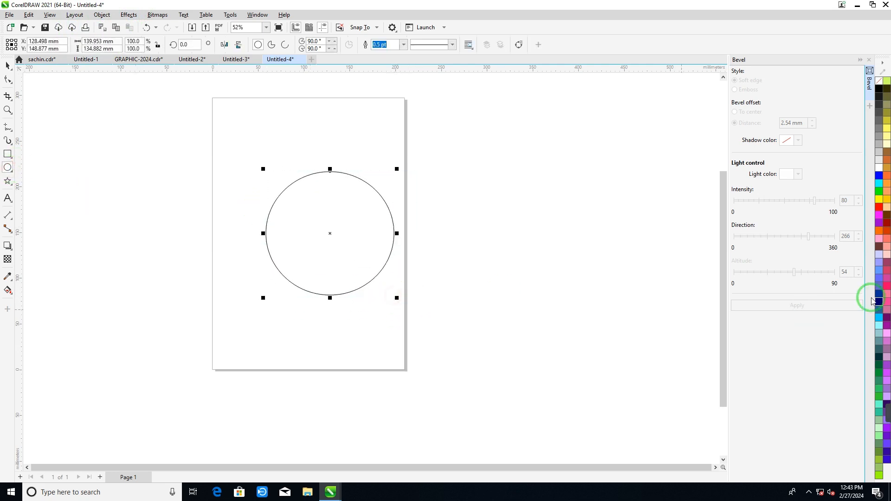
click(877, 248)
- Emboss the brown ellipse with a 10 mm bevel distance, applying light intensity 89 first and reapplying with 17
click(745, 91)
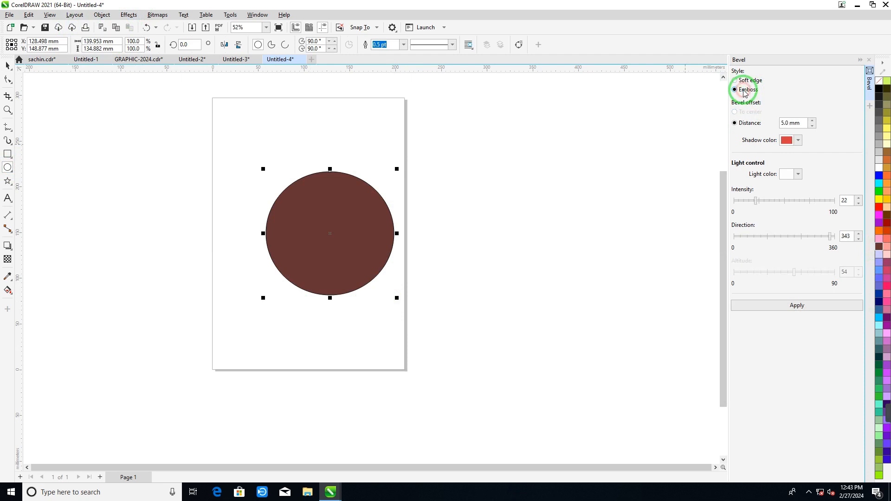
click(796, 123)
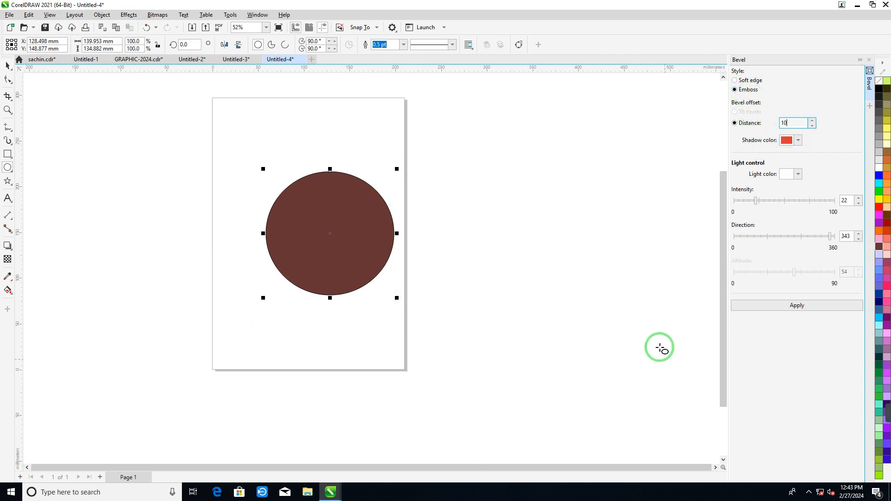
click(822, 202)
click(825, 243)
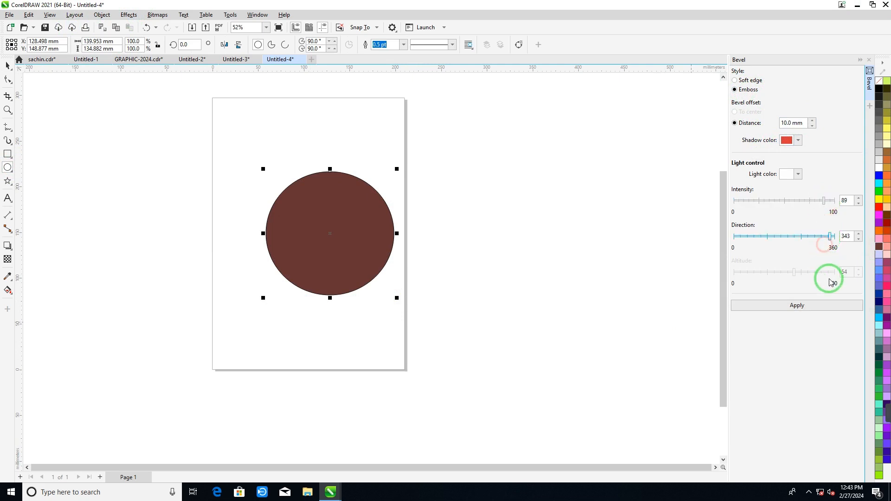
click(782, 303)
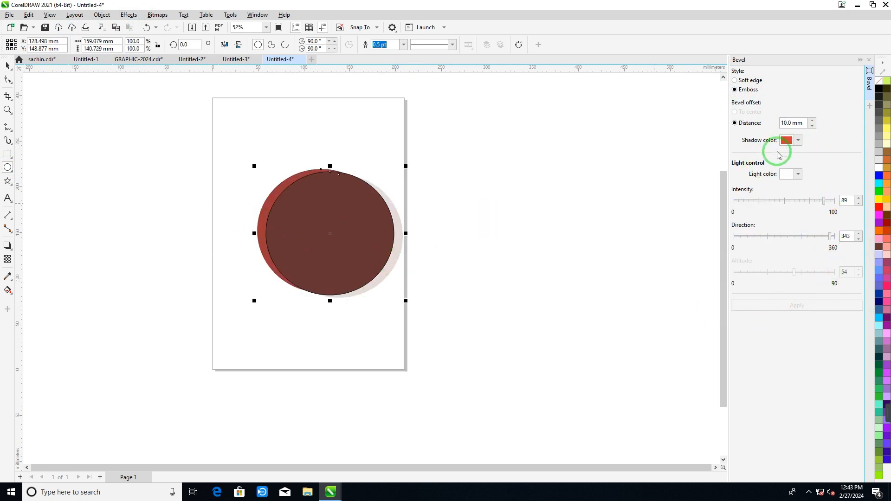
drag(814, 210, 751, 204)
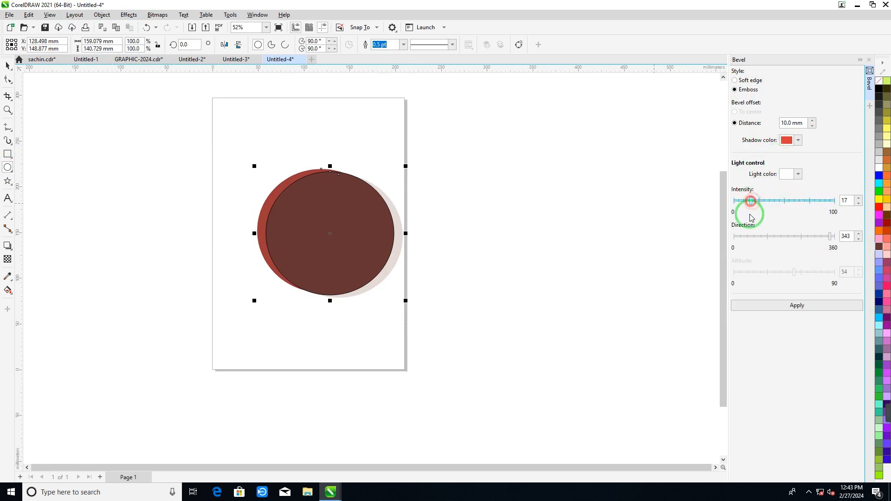
click(782, 306)
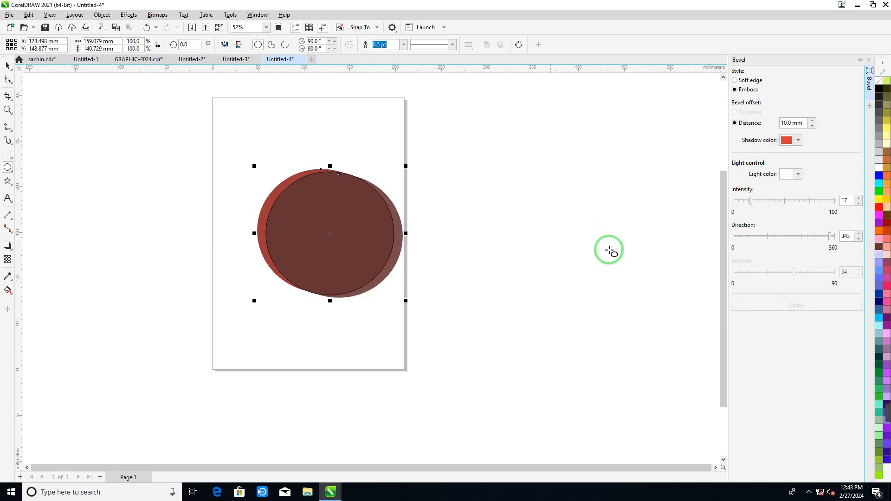
- Switch the brown ellipse's bevel to the Soft edge style with a 2.54 mm distance and light intensity 80, and apply it
click(797, 173)
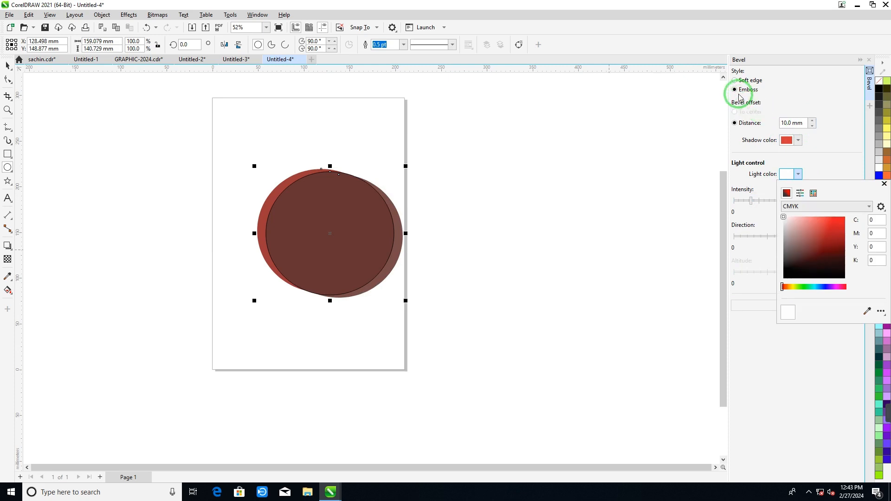
click(740, 126)
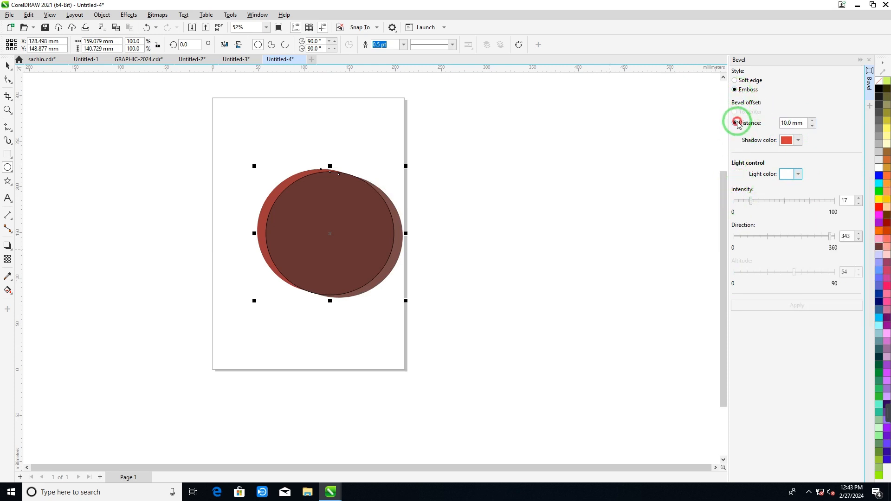
click(735, 80)
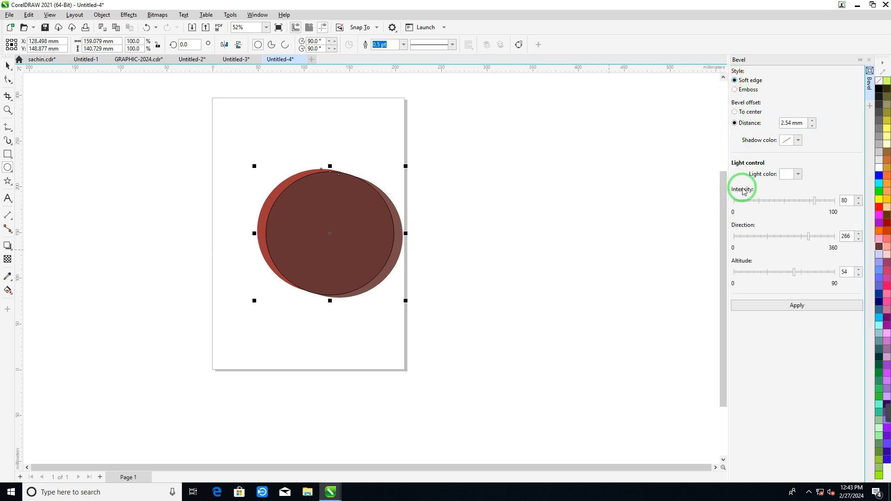
click(790, 306)
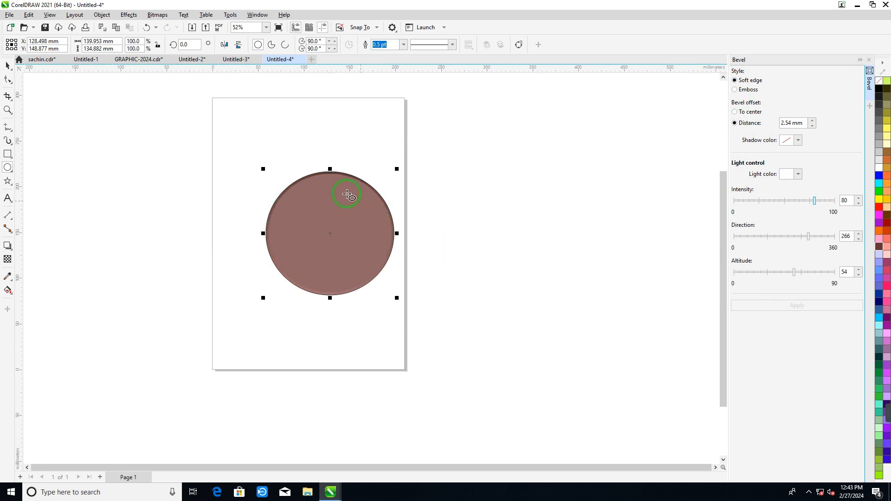
scroll(347, 194, up, 3)
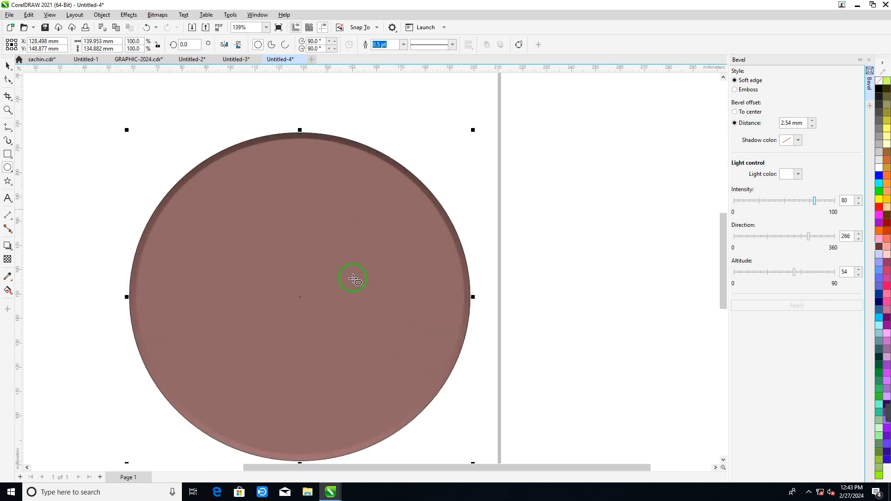
scroll(368, 302, down, 1)
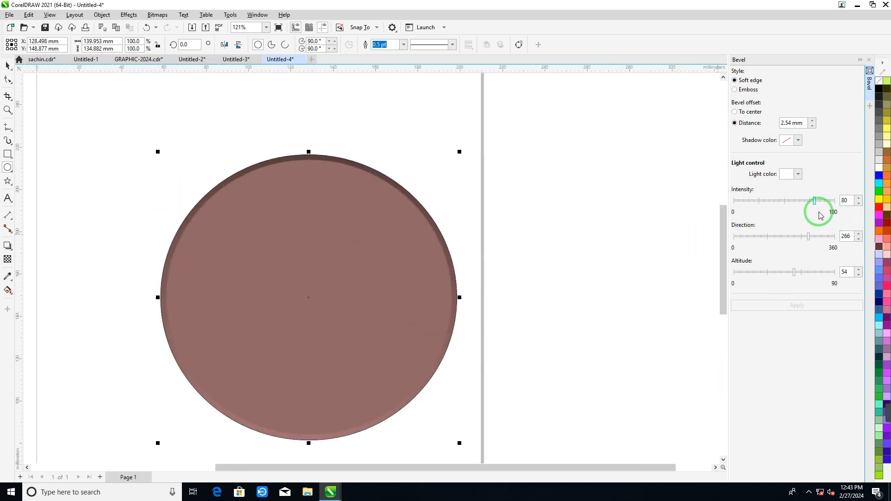
- Reapply the Soft edge bevel with light intensity 93 and direction 337, and reapply it with altitude 14
drag(815, 200, 828, 200)
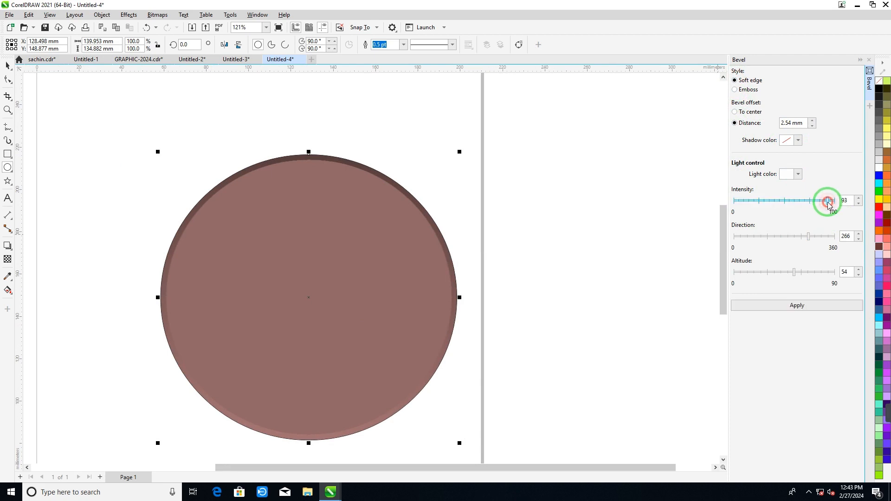
click(826, 240)
click(803, 304)
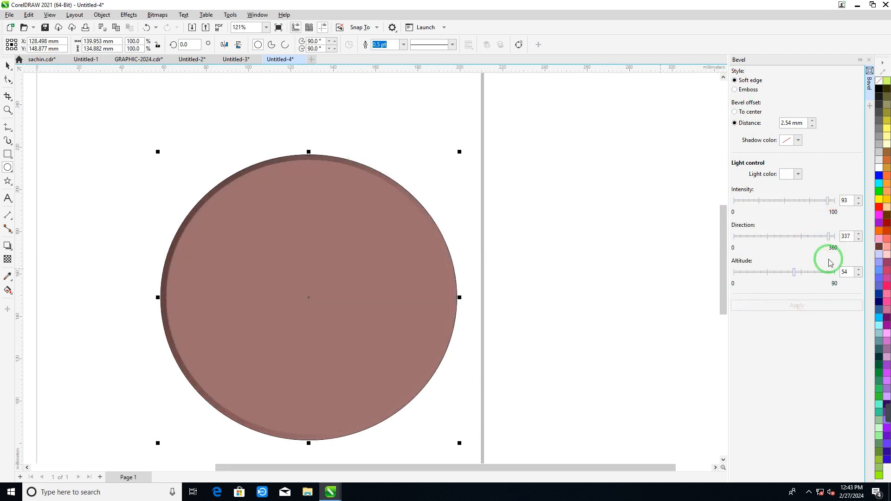
drag(794, 272, 748, 272)
click(773, 306)
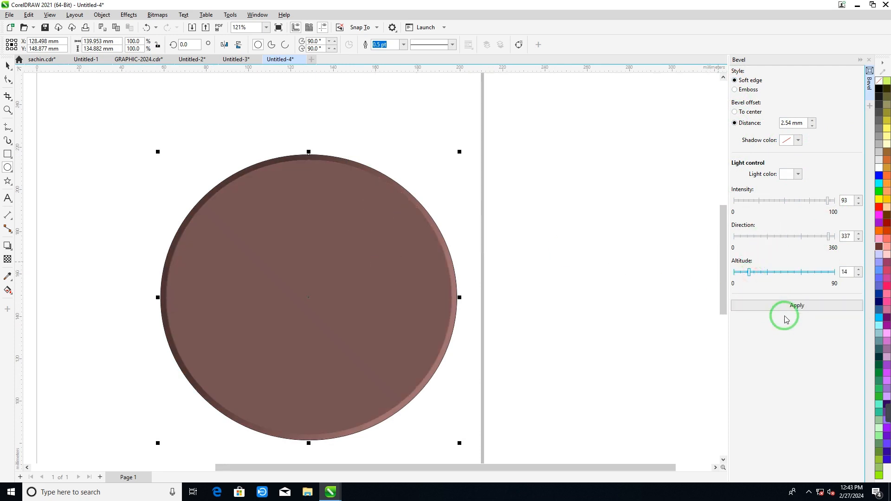
click(785, 316)
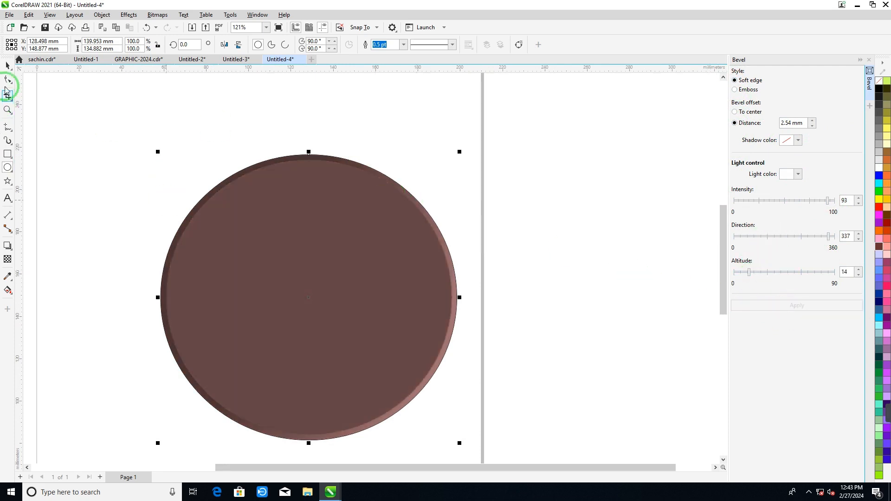
- Open the Blend effect settings and delete the beveled brown ellipse from the page
scroll(424, 257, down, 2)
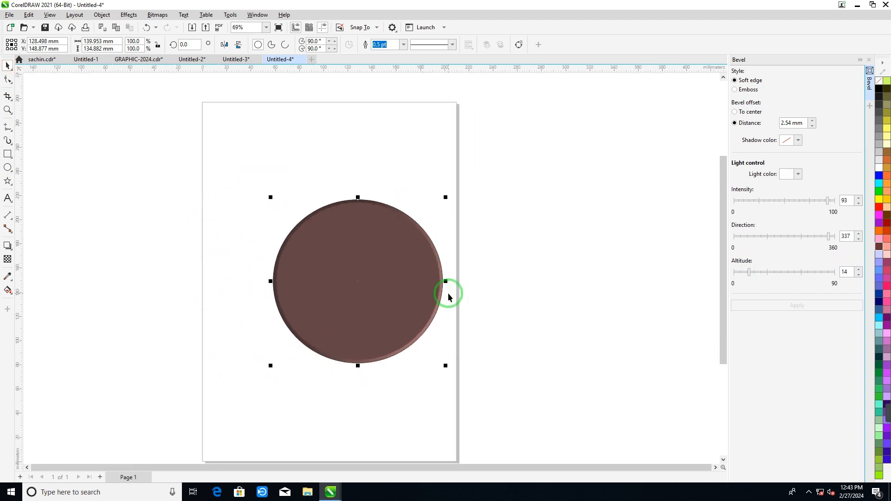
scroll(448, 297, down, 1)
click(507, 282)
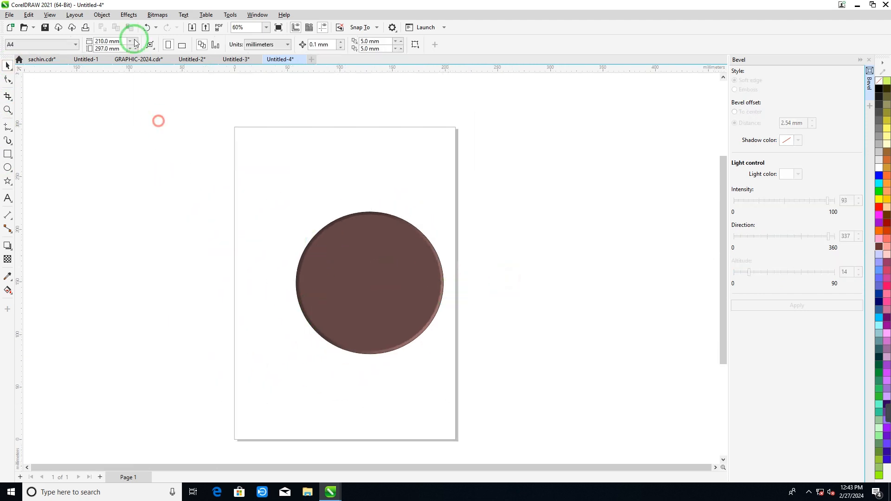
click(129, 14)
click(138, 218)
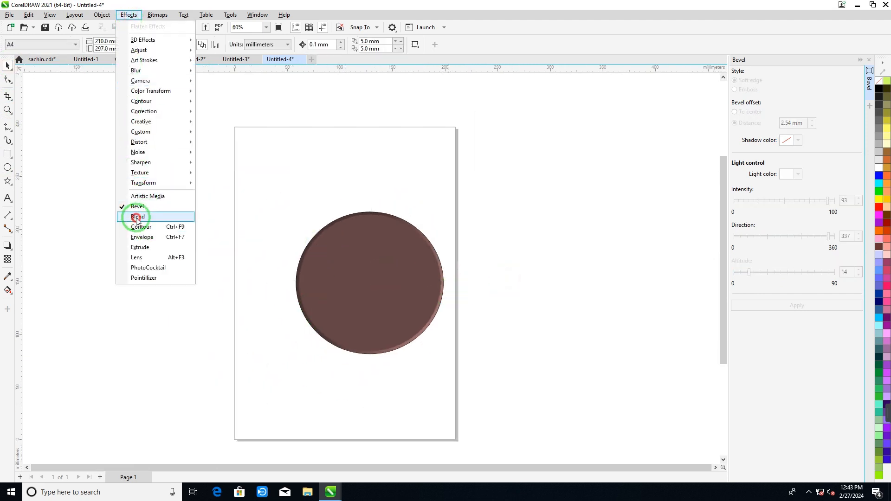
click(325, 252)
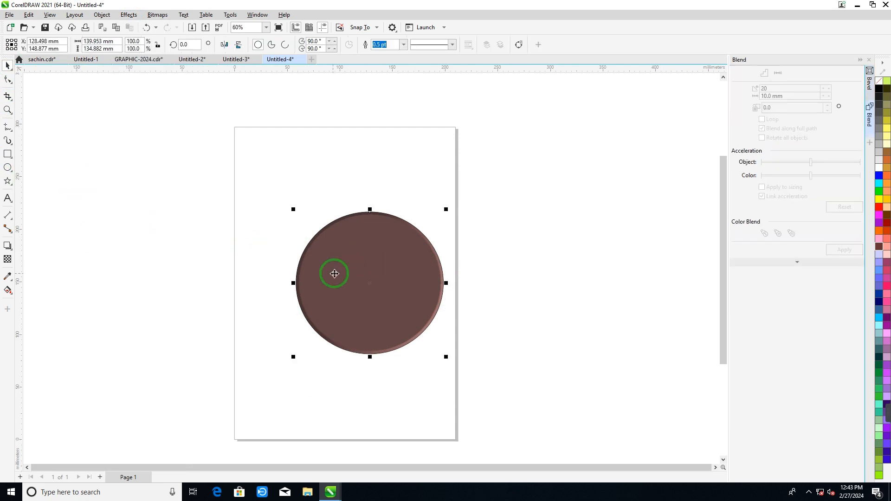
key(Delete)
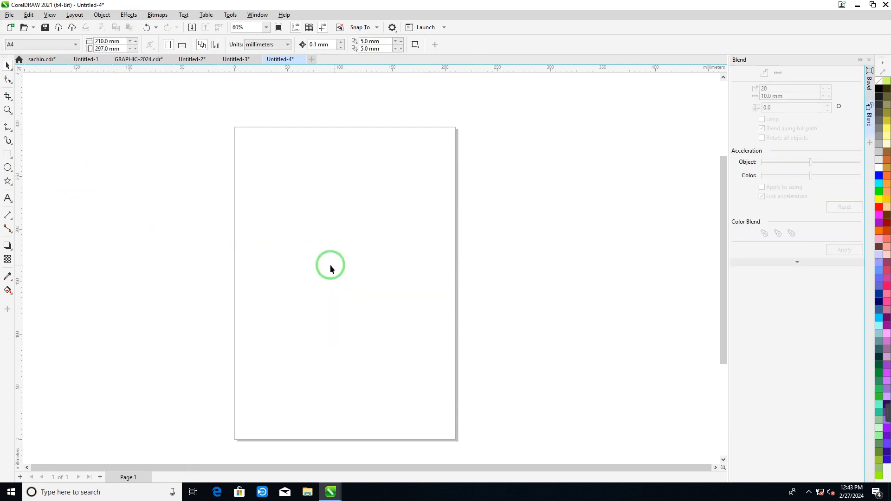
- Open the Contour effect settings and draw a rectangle about 215 × 272 mm overlapping the page
click(9, 245)
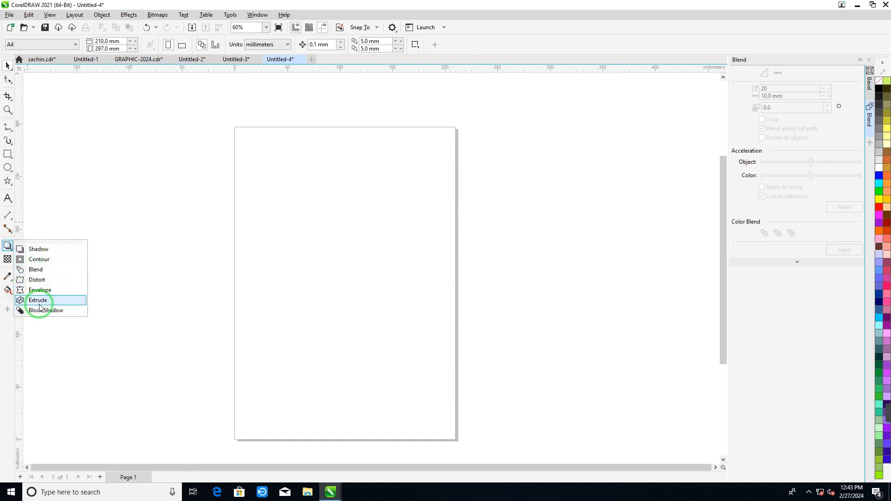
click(130, 14)
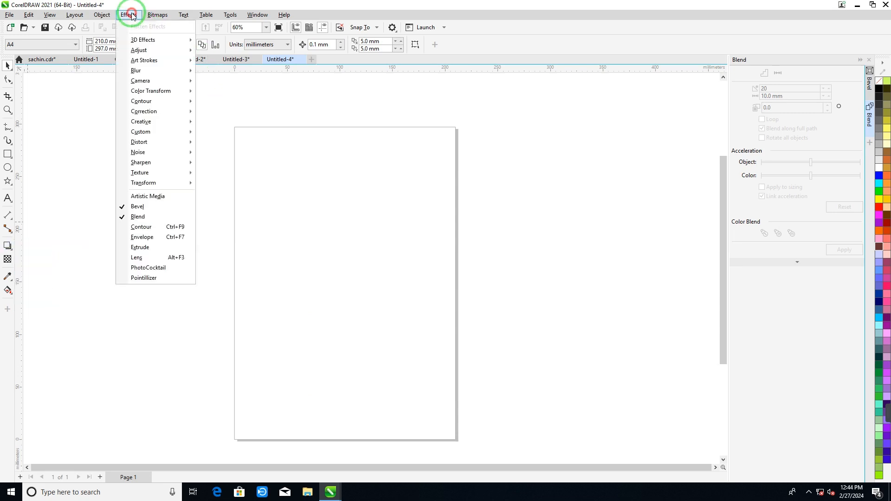
click(141, 226)
click(7, 154)
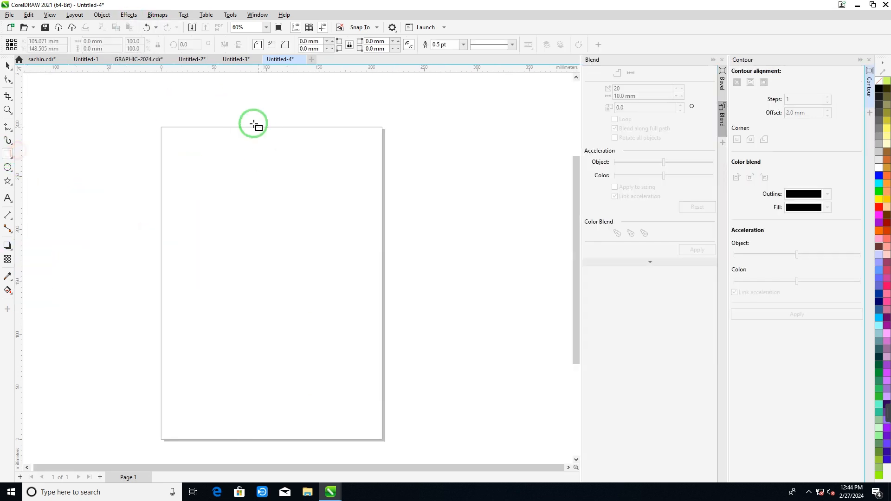
mouse_move(255, 123)
mouse_down()
mouse_move(258, 154)
mouse_move(304, 228)
mouse_move(365, 368)
mouse_move(452, 393)
mouse_up()
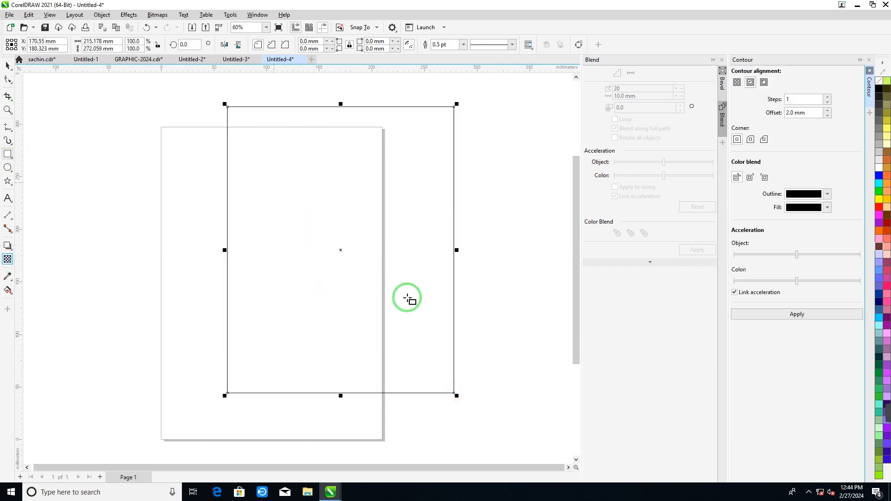
- Close the Blend settings and apply an inside contour with 8 steps and 2 mm offset to the rectangle
click(749, 82)
click(827, 97)
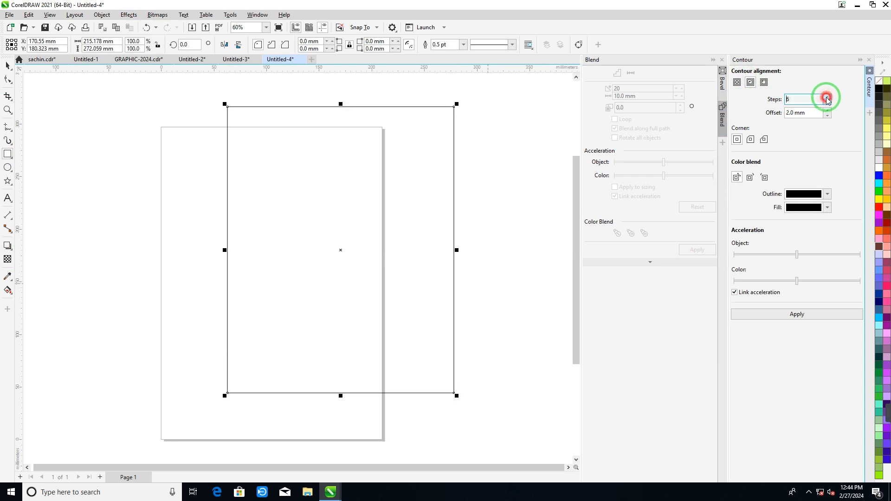
click(721, 60)
click(827, 97)
click(827, 97)
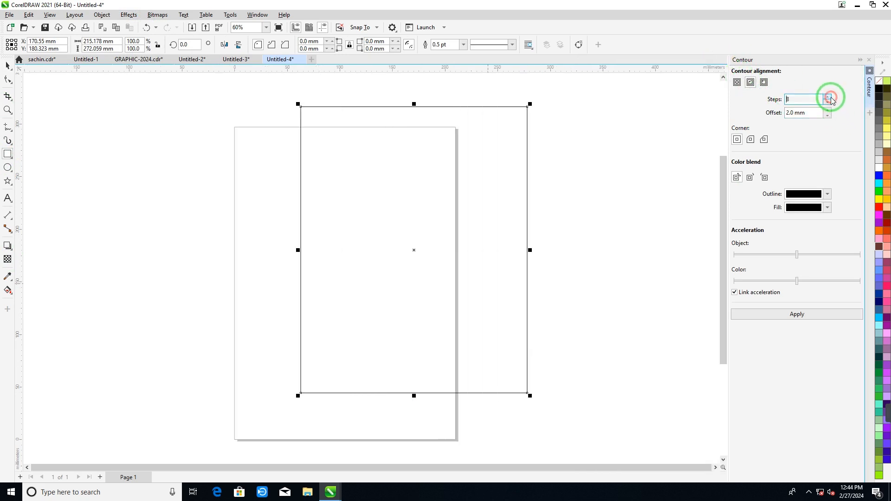
click(793, 315)
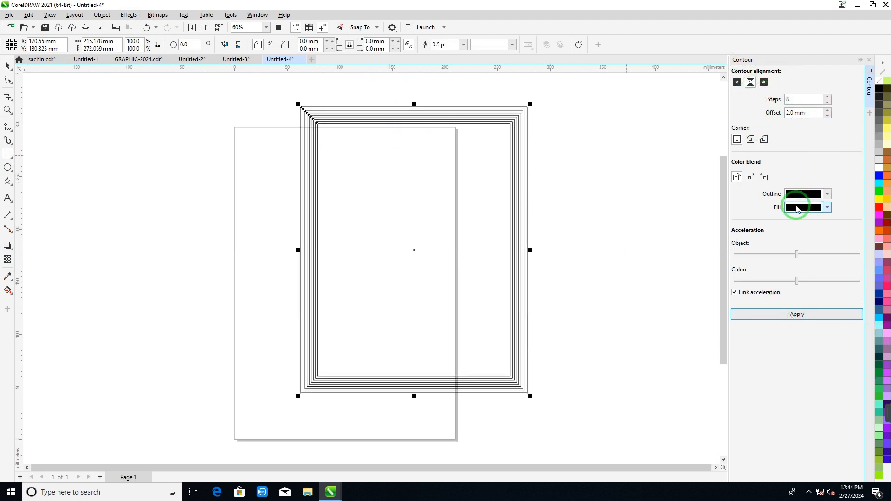
- Set the contour's outline color to a dark red
click(828, 195)
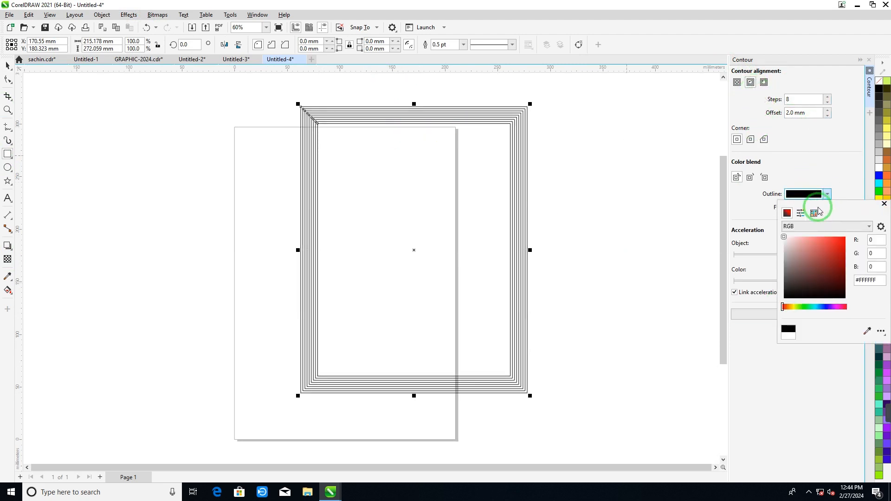
click(823, 247)
click(804, 335)
click(837, 259)
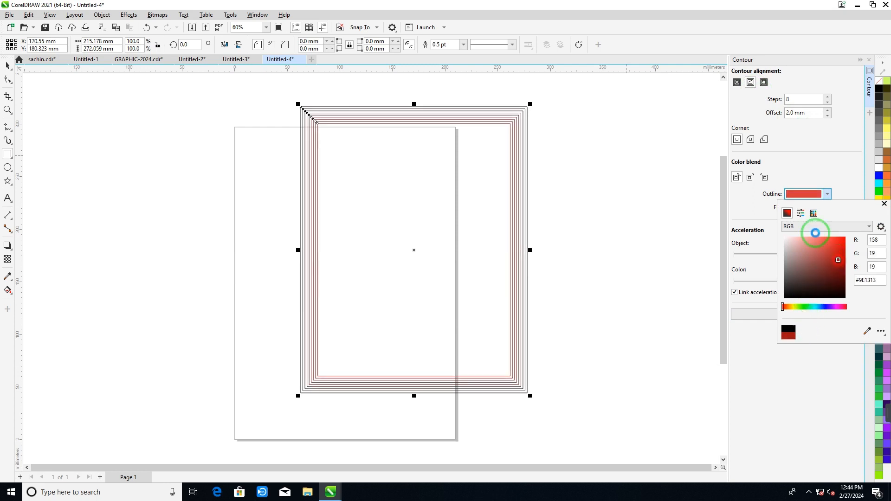
click(738, 198)
- Set the contour's fill color to a medium green and apply the contour again
click(827, 208)
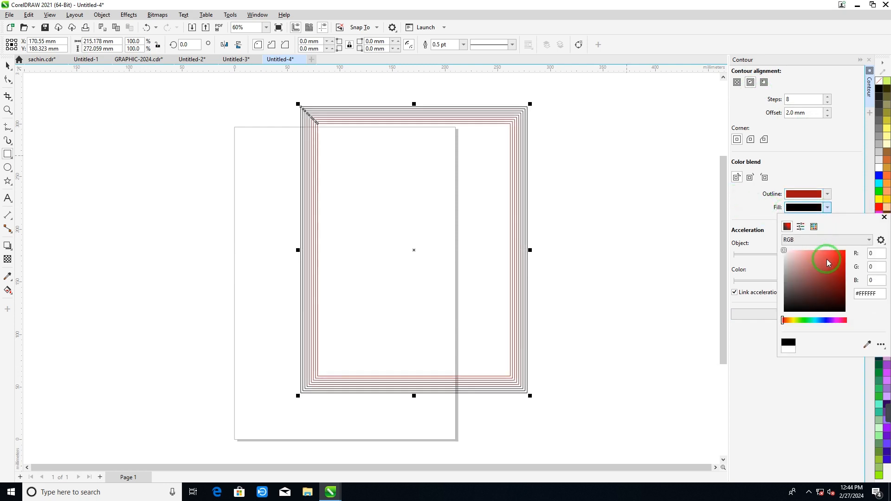
click(805, 303)
click(810, 320)
click(824, 279)
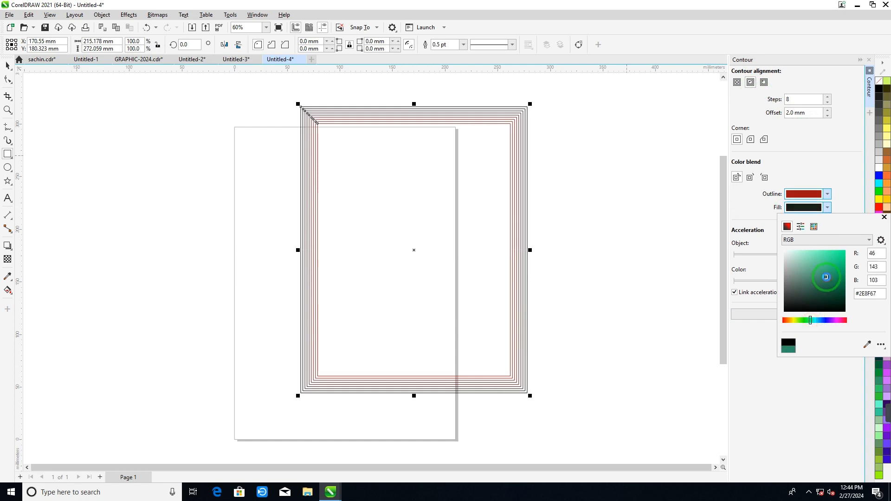
click(659, 268)
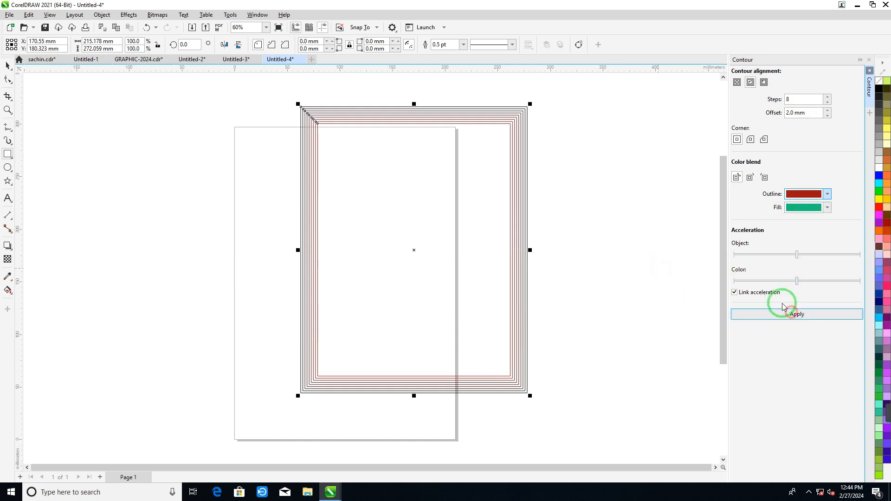
- Apply a counterclockwise color blend to the contour, raising the linked object and color acceleration in two stages
click(751, 178)
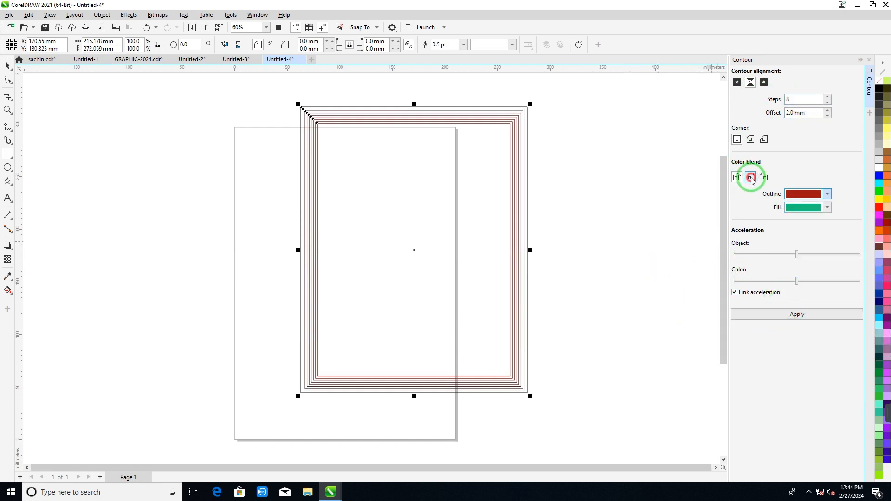
click(766, 177)
drag(796, 281, 822, 294)
click(789, 314)
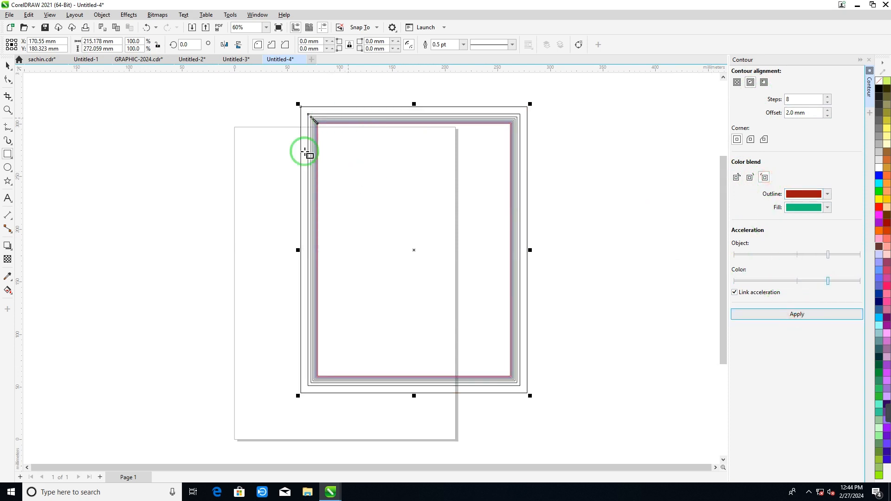
drag(804, 284, 846, 254)
click(797, 312)
click(795, 311)
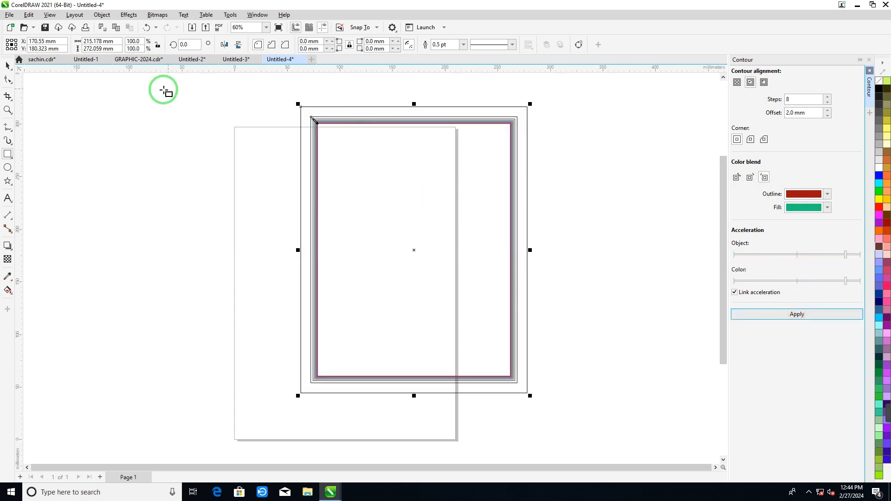
- Move the contoured rectangle over the page so that it nearly spans the page width
click(236, 170)
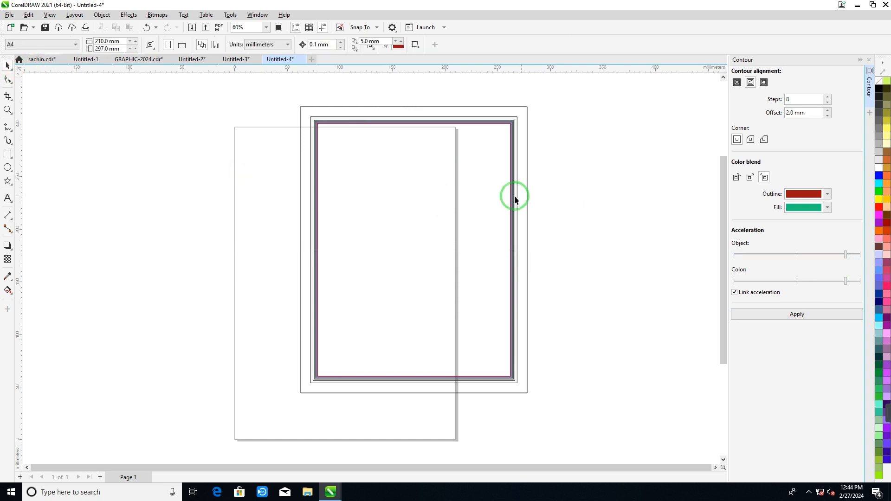
drag(517, 186, 371, 217)
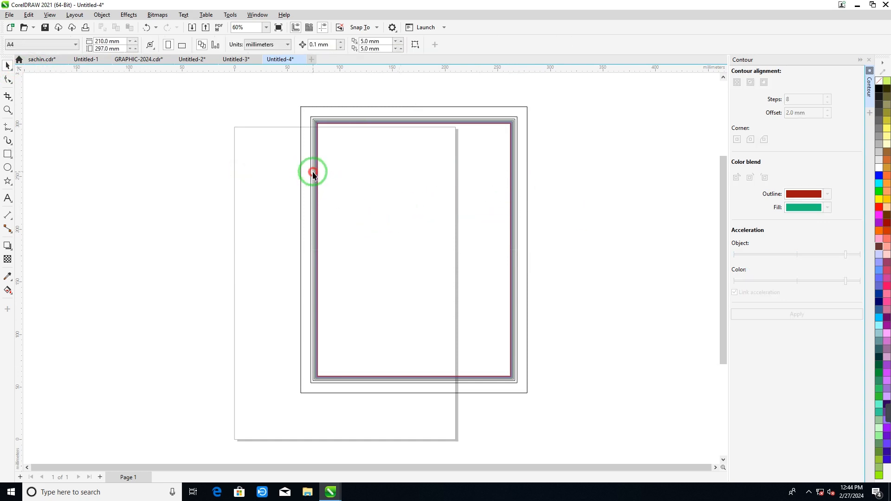
drag(313, 174, 242, 199)
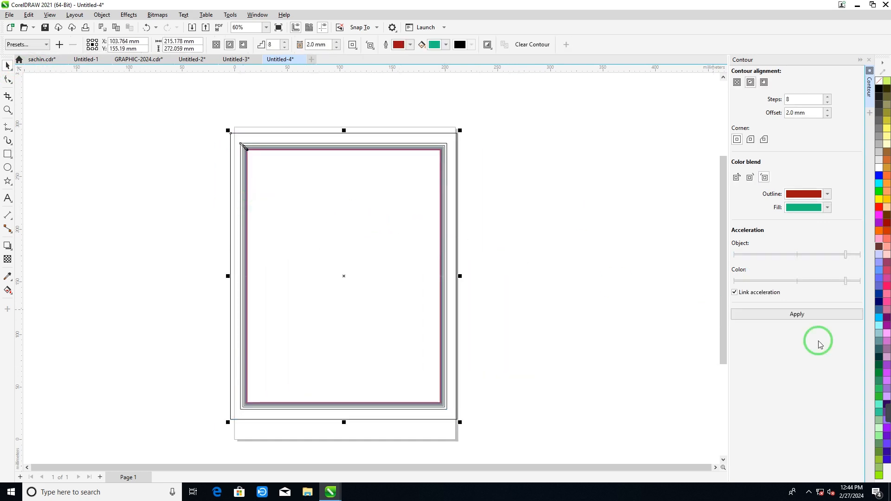
- Fill the contoured rectangle with violet-blue and move it partly off the page's left side
click(879, 288)
click(154, 175)
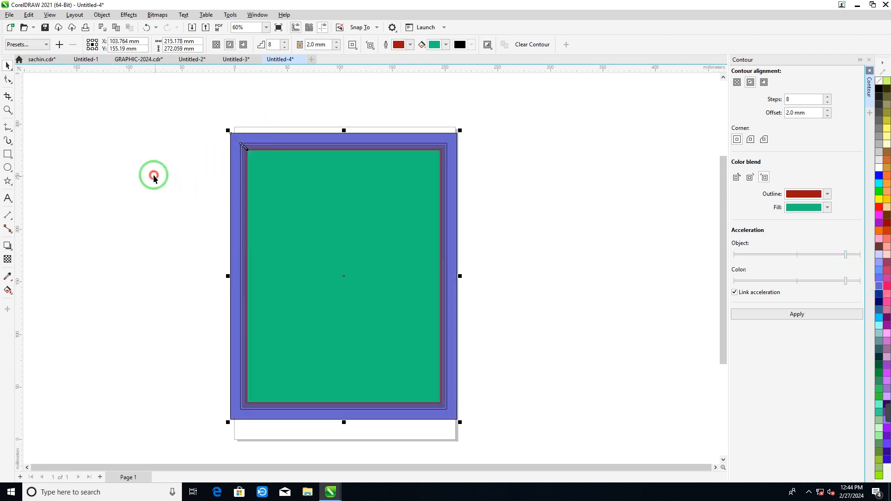
drag(248, 142, 103, 120)
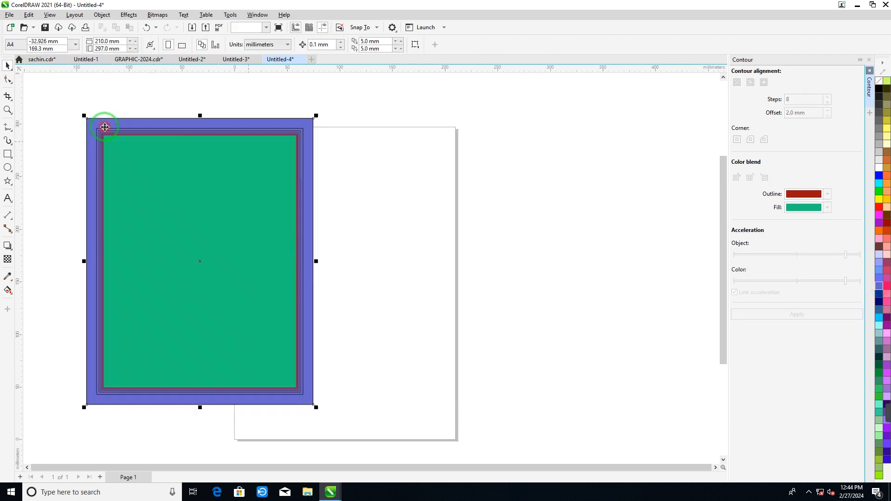
- Import the wallpaper photo of the woman in the purple dress and place it inside the contoured rectangle's green area
click(341, 261)
click(215, 267)
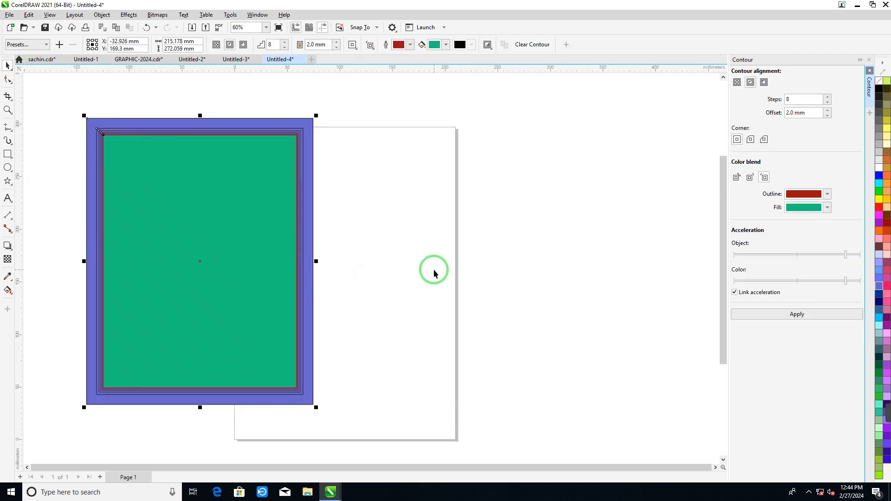
key(ctrl+i)
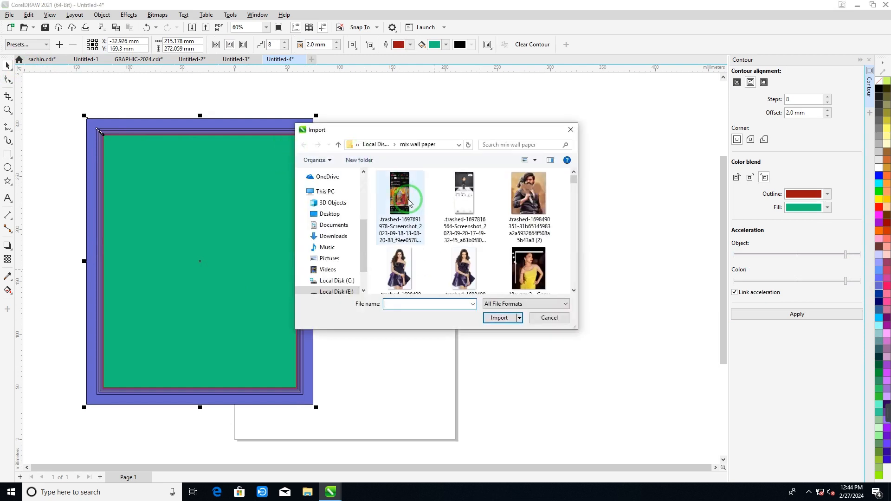
click(529, 194)
click(460, 270)
click(496, 318)
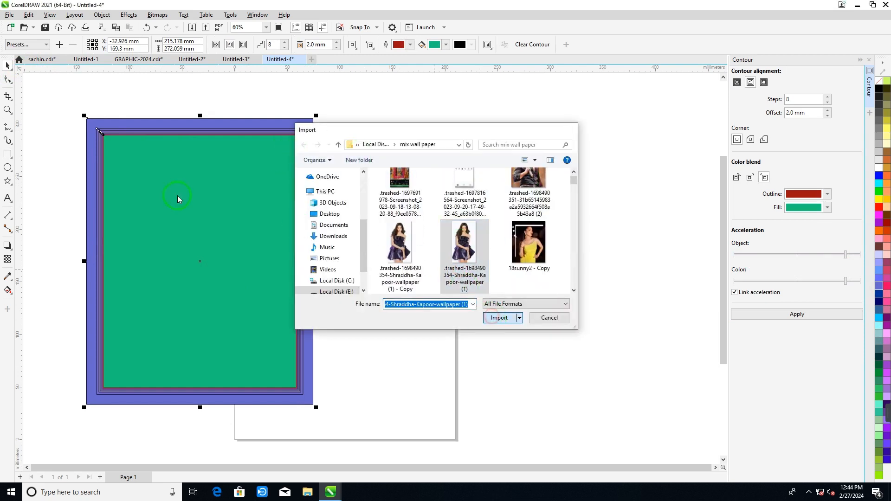
drag(112, 140, 219, 271)
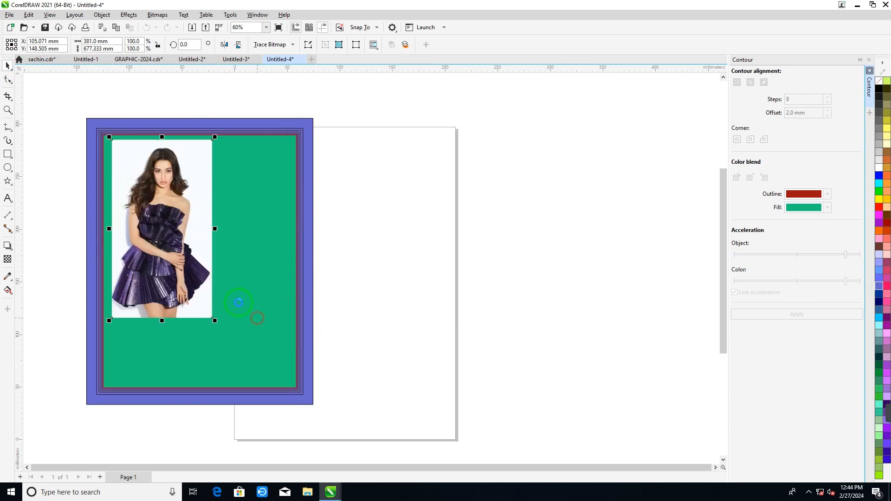
- Enlarge, move and stretch the photo until it covers the whole green area inside the contour frame, and deselect it
drag(215, 320, 305, 390)
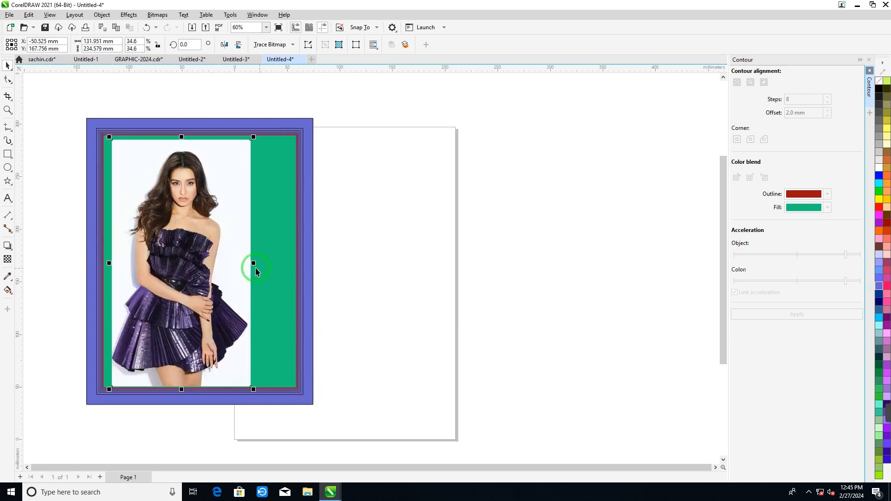
drag(256, 266, 276, 274)
drag(218, 254, 236, 255)
drag(291, 264, 297, 263)
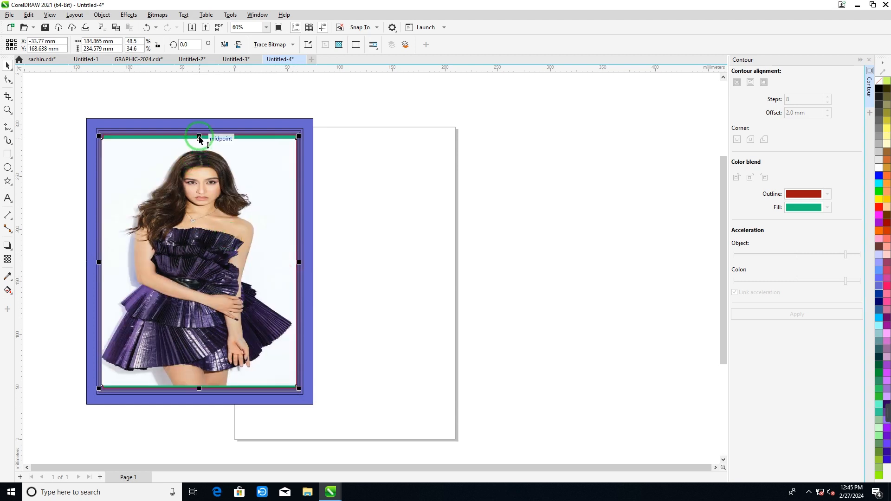
drag(199, 136, 199, 133)
click(445, 204)
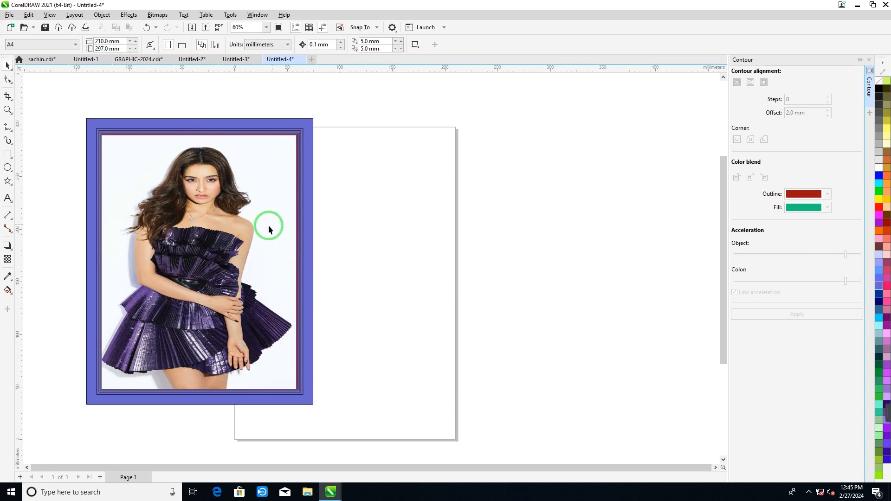
- Open the Envelope effect settings and draw an ellipse about 130 × 159 mm over the page's right edge
click(126, 15)
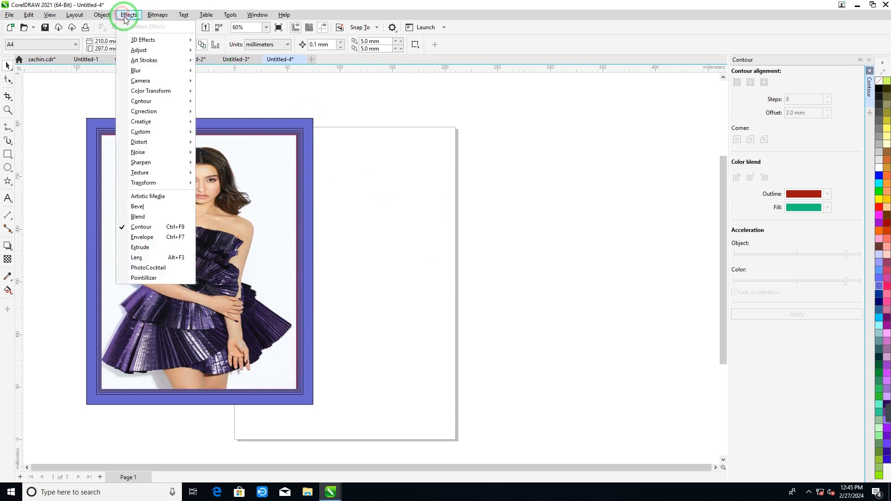
click(139, 239)
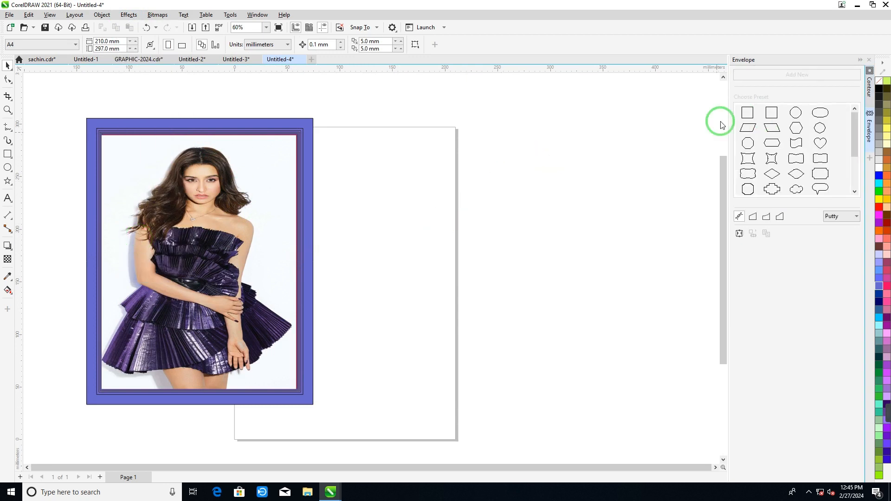
click(7, 168)
drag(359, 183, 501, 354)
- Draw a rectangle about 110 × 84 mm overlapping the ellipse's top and apply a concave four-pointed envelope preset to it
click(6, 155)
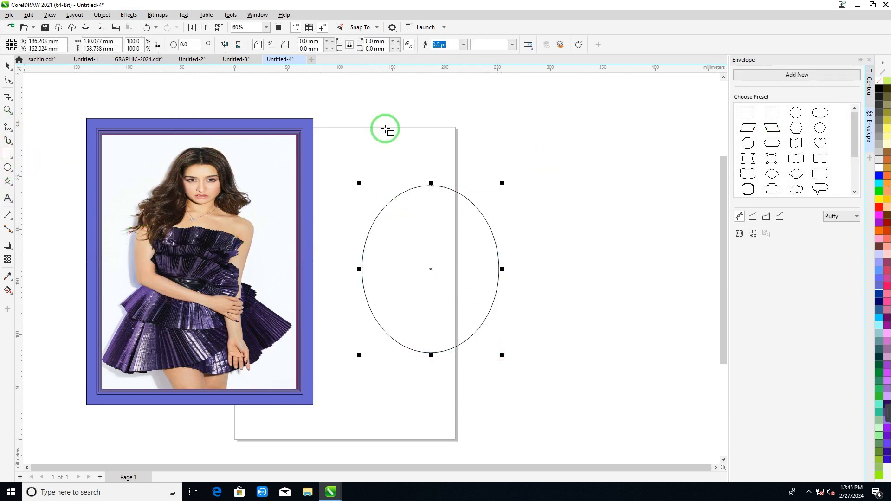
drag(387, 107, 504, 196)
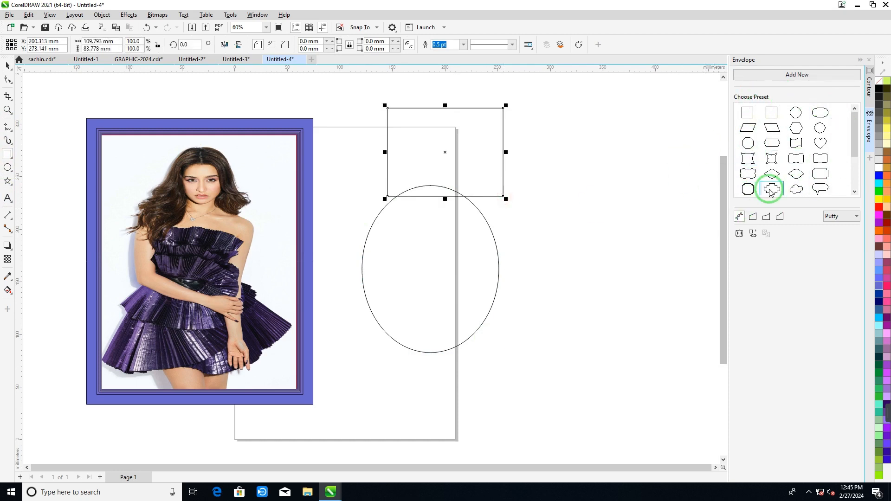
click(771, 161)
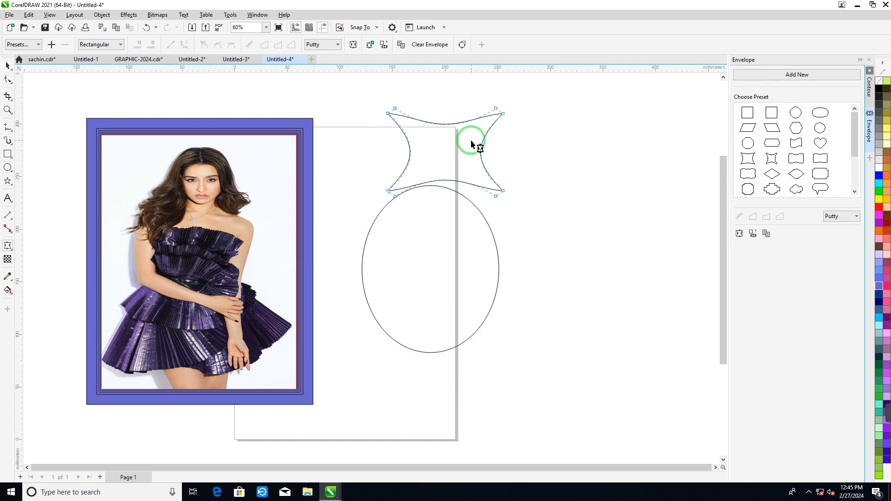
- Try several envelope presets on the ellipse, including the cloud, diamond and notched-corner shapes
click(385, 266)
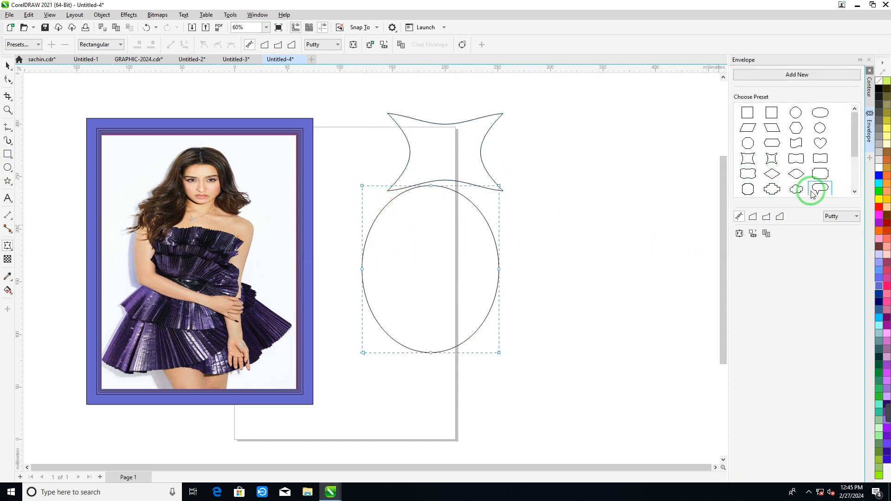
click(796, 189)
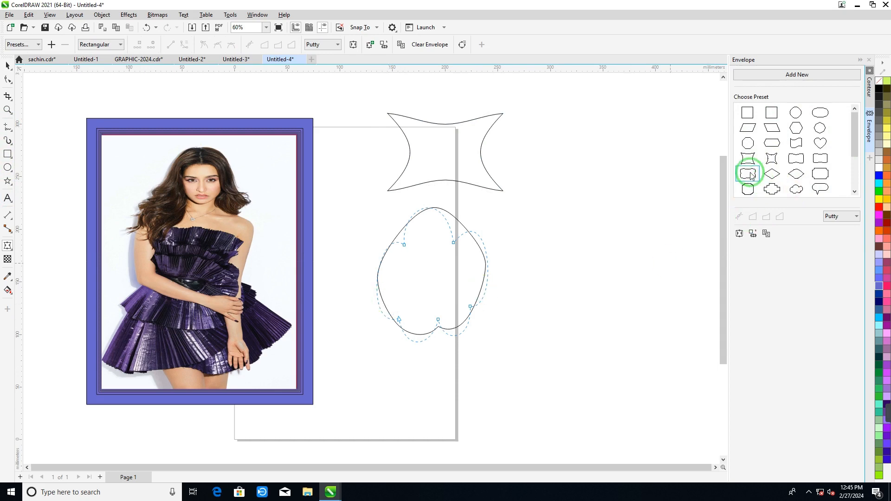
click(749, 171)
click(745, 192)
click(772, 192)
click(793, 176)
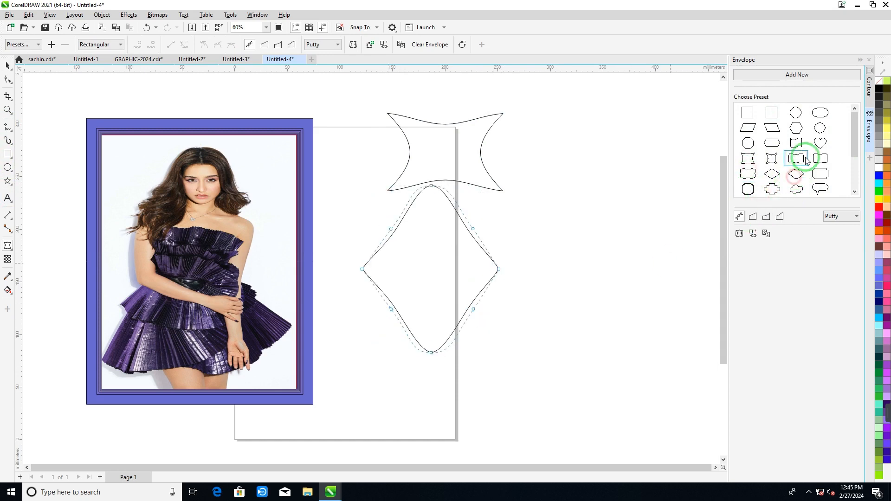
click(802, 156)
click(820, 173)
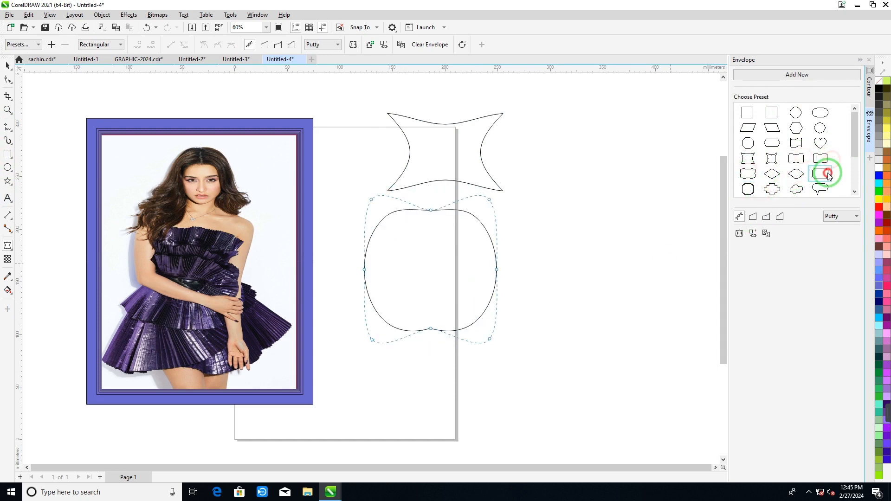
- Set the ellipse's envelope mapping mode to Horizontal and apply the stepped cross-shaped preset
click(835, 216)
click(829, 239)
click(832, 214)
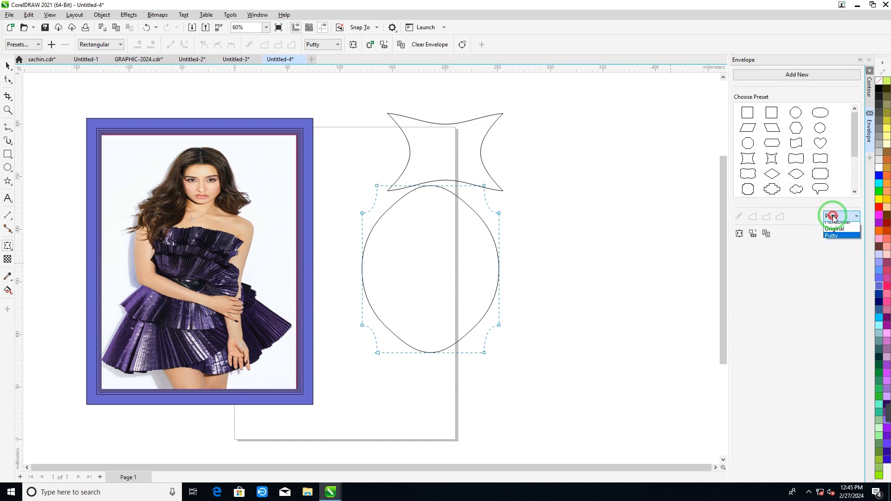
click(828, 226)
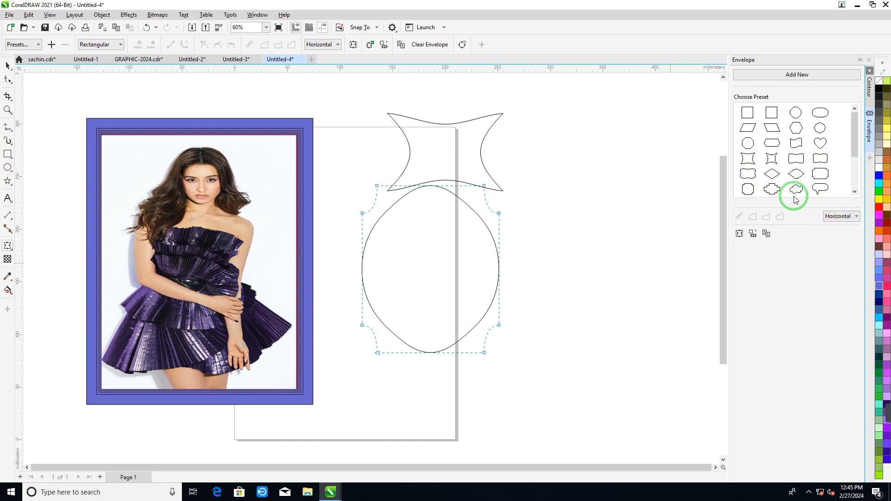
click(772, 174)
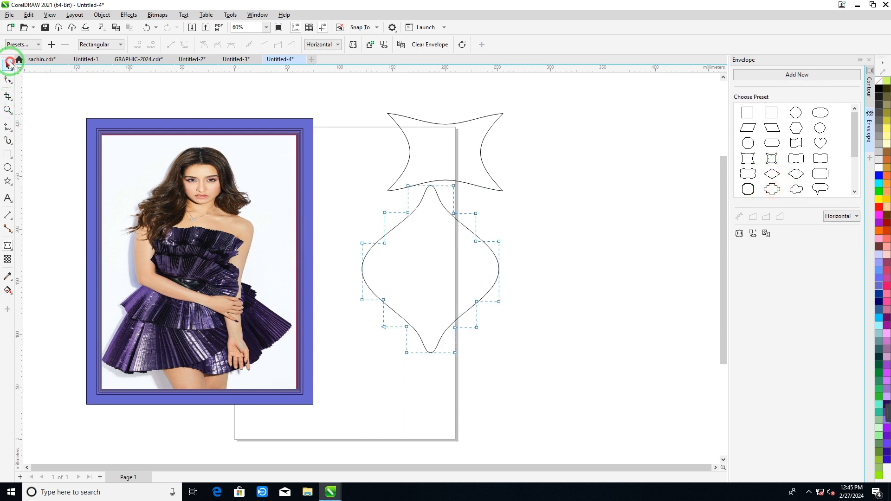
- Scale the enveloped ellipse down to about 57 × 69 mm and move it to the right of the page
click(8, 65)
drag(431, 266, 533, 300)
click(416, 210)
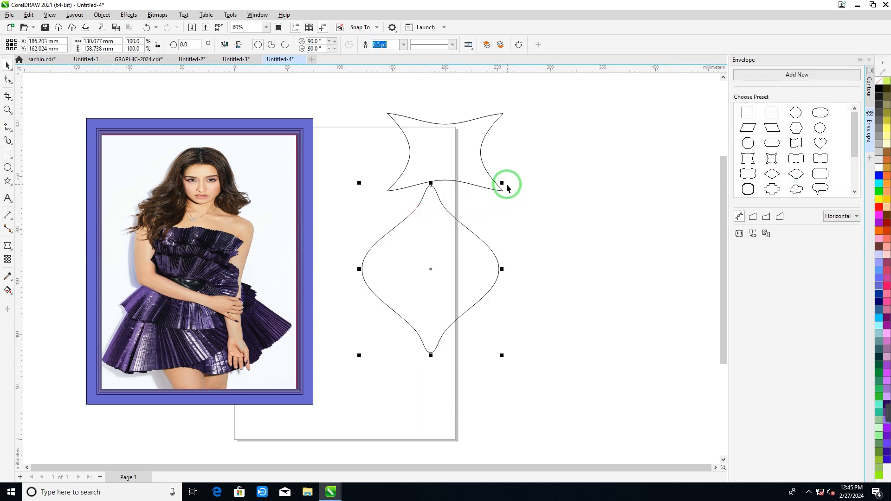
drag(503, 184, 425, 277)
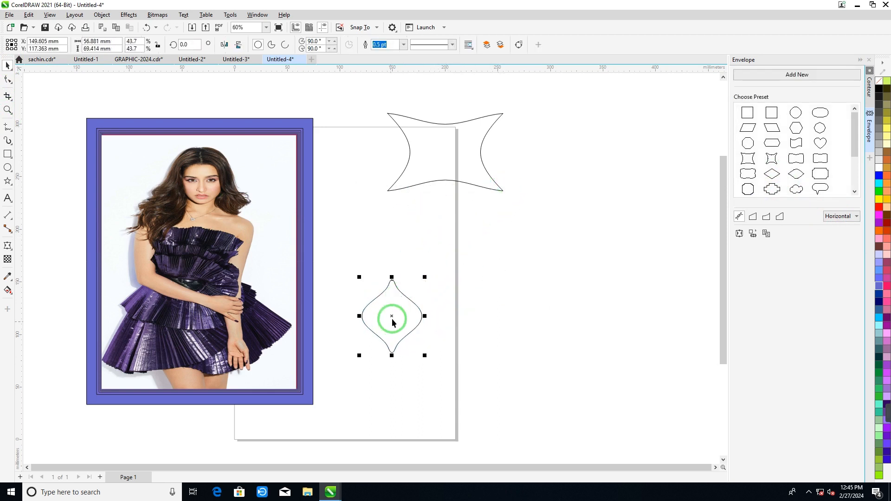
drag(391, 315, 488, 353)
- Fill the small enveloped shape with orange-red and rotate it to about 325°, with its pivot just off the lower tip
click(887, 232)
drag(531, 265, 565, 305)
key(ctrl+d)
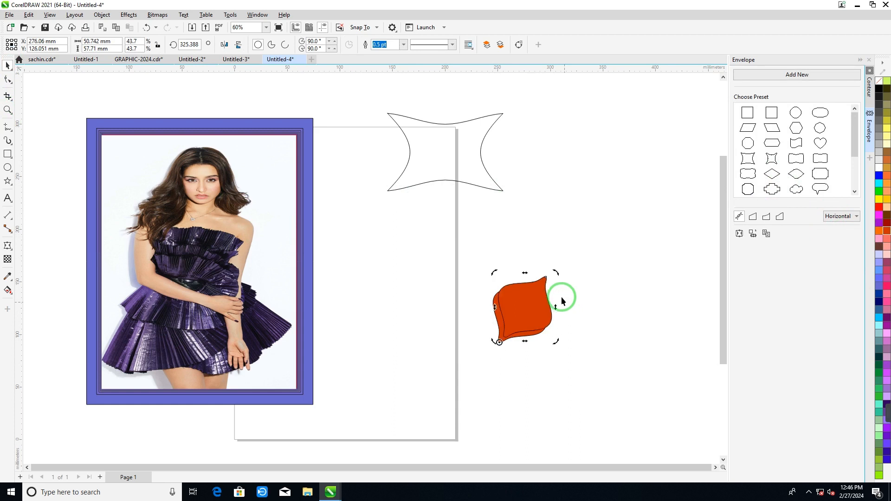
drag(519, 317, 506, 324)
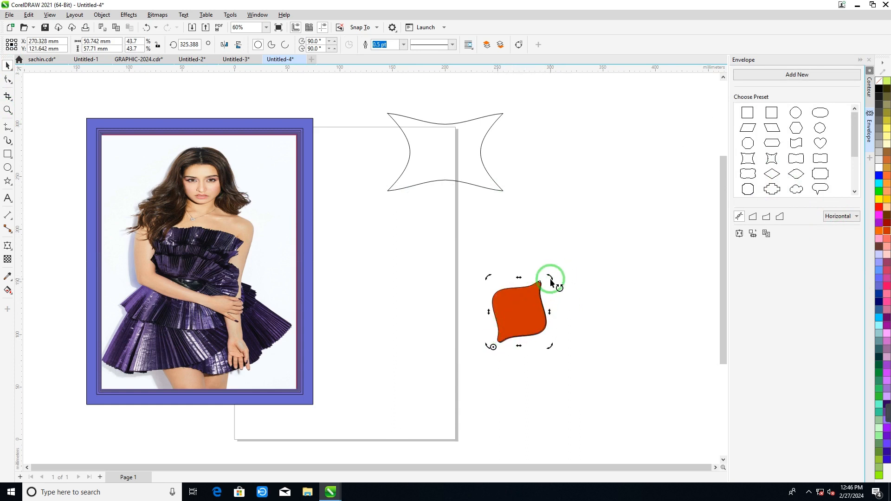
- Create three copies of the orange-red shape rotated clockwise in equal turns around its pivot, forming a four-petal flower
drag(550, 281, 553, 387)
key(ctrl+r)
key(ctrl+r)
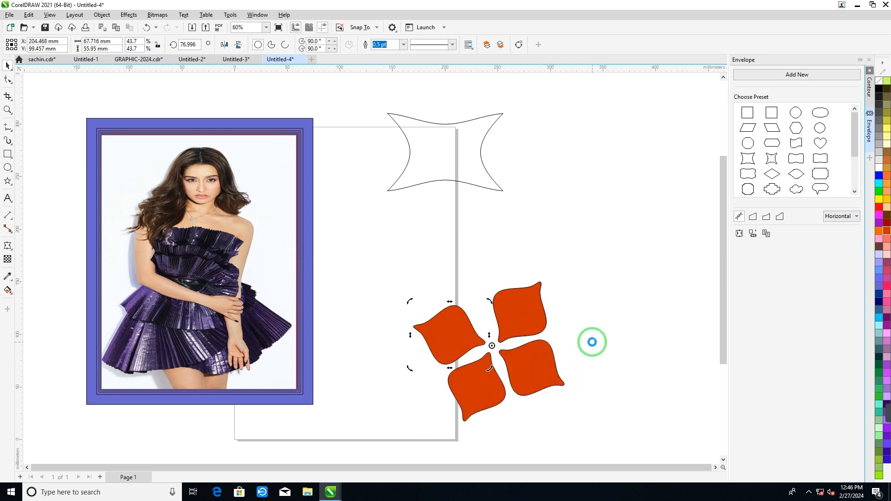
scroll(408, 306, down, 2)
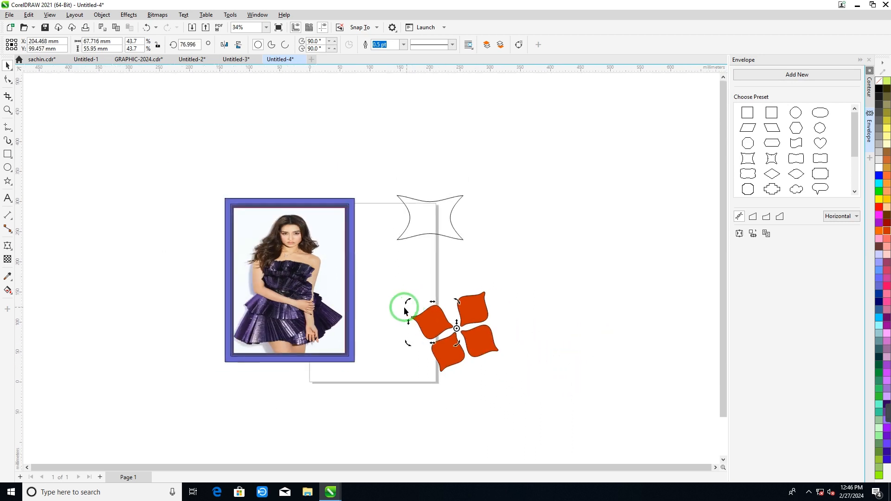
scroll(404, 308, up, 1)
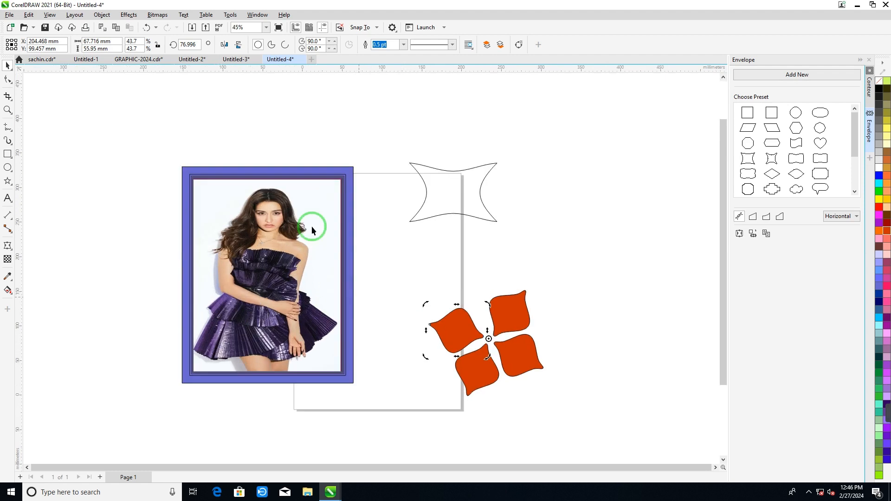
- Open the Extrude settings and examine the rotation, color and camera options with different petals selected
click(128, 14)
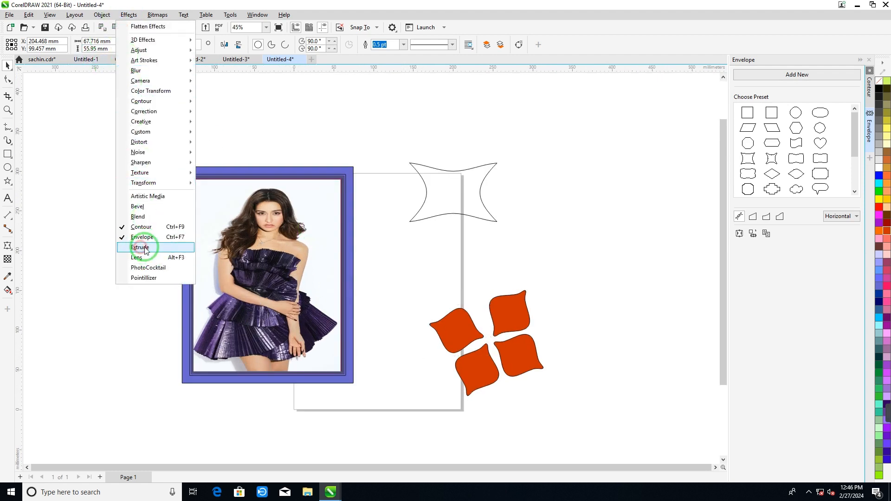
click(139, 247)
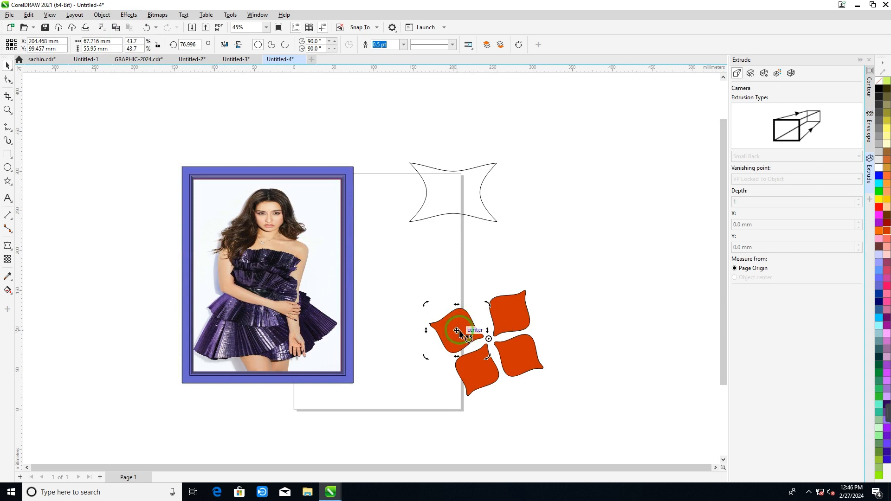
click(750, 73)
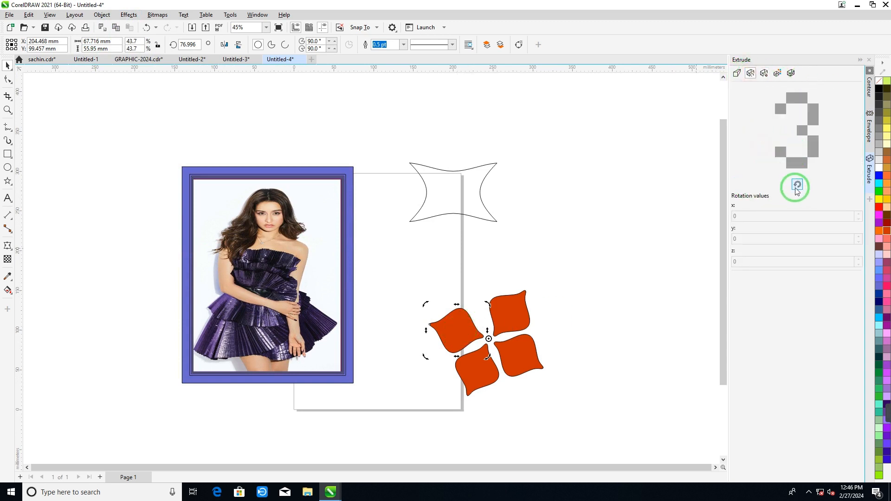
click(513, 299)
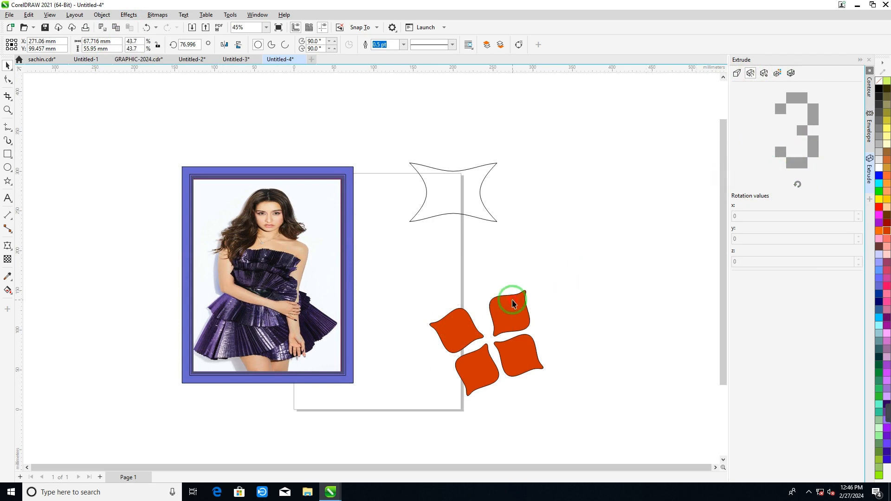
click(447, 317)
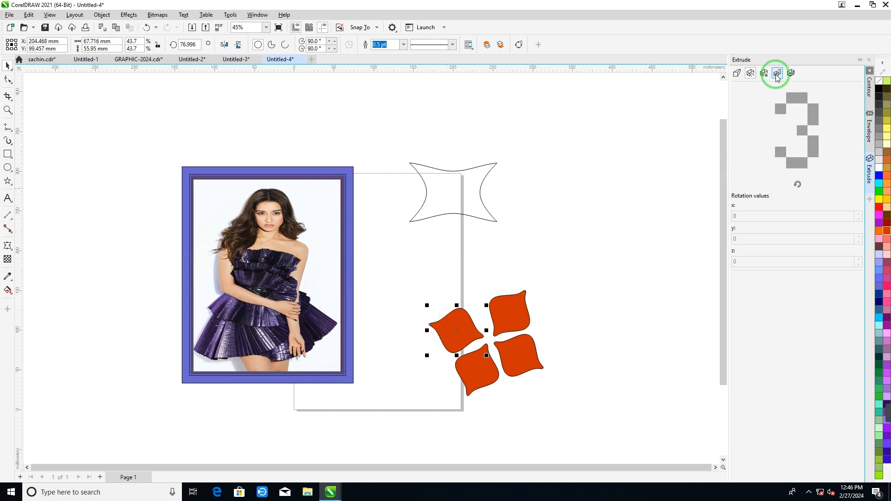
click(777, 75)
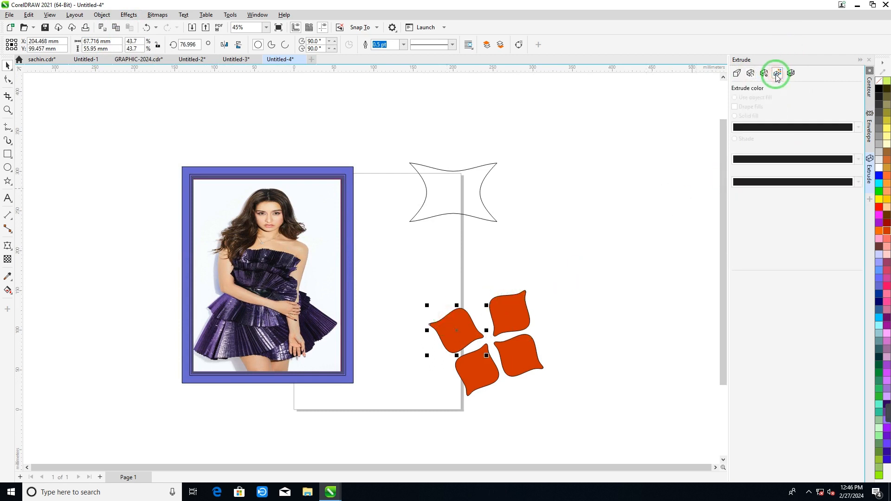
click(736, 74)
click(736, 75)
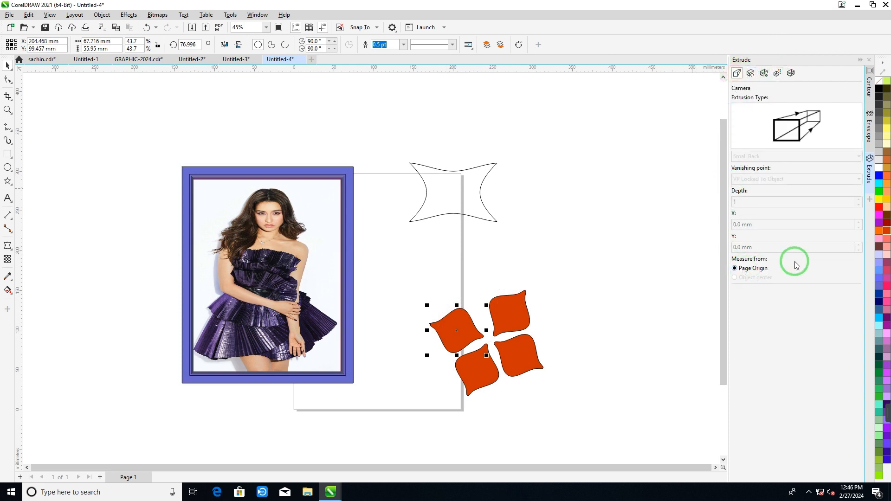
- Fill the flower's upper-left petal with pink and close the Extrude settings
click(887, 239)
click(888, 286)
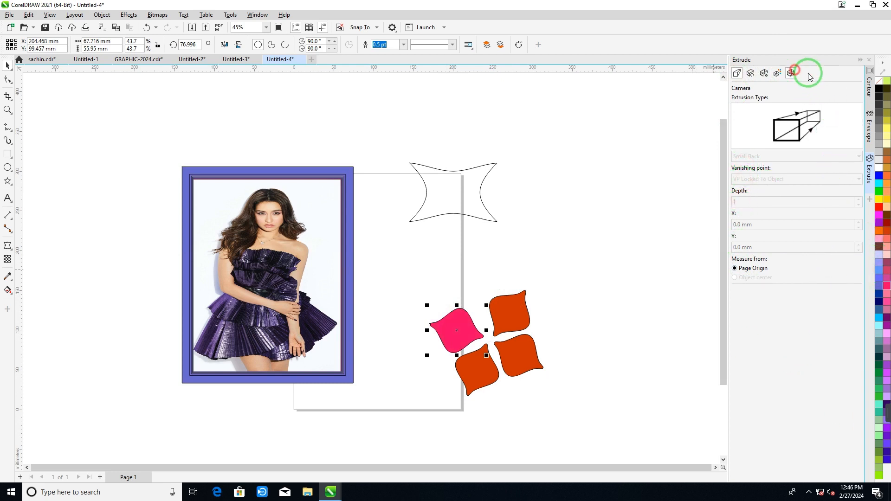
click(793, 73)
click(869, 60)
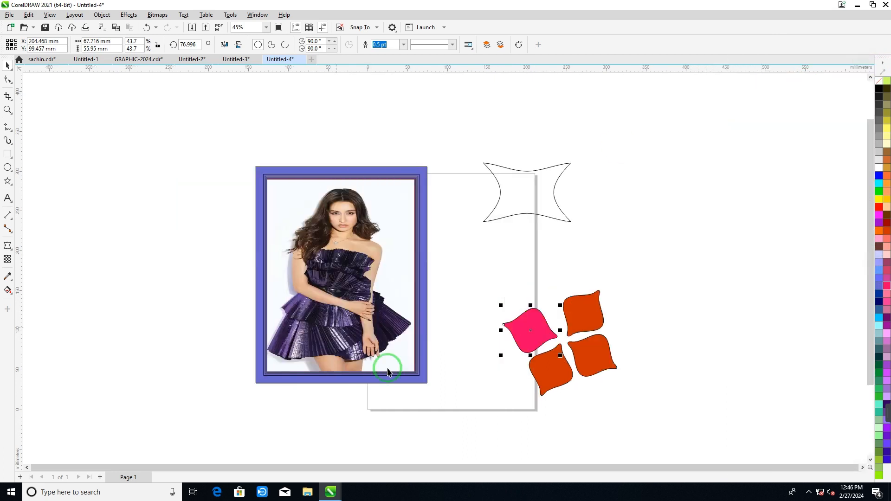
- Draw a tall rectangle about 76 by 162 mm beside the photo frame and look through the Extrude rotation, color and bevel options
mouse_move(96, 159)
mouse_down()
mouse_move(136, 225)
mouse_move(158, 287)
mouse_up()
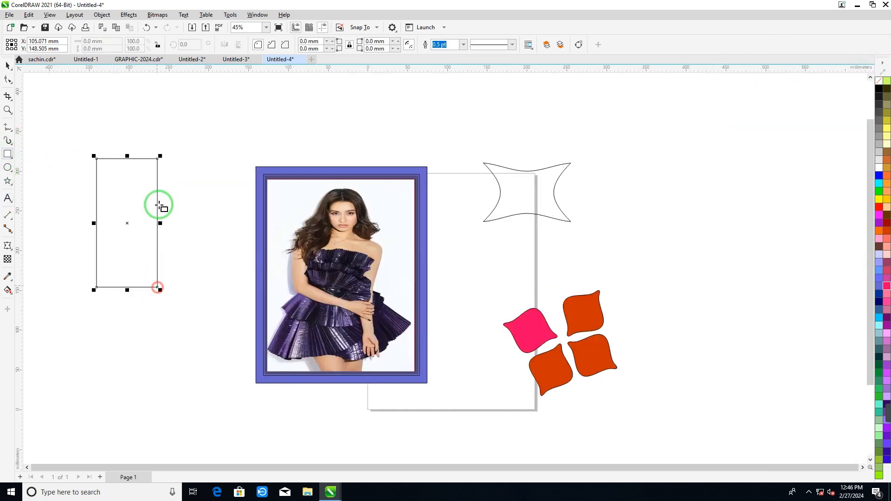
click(128, 15)
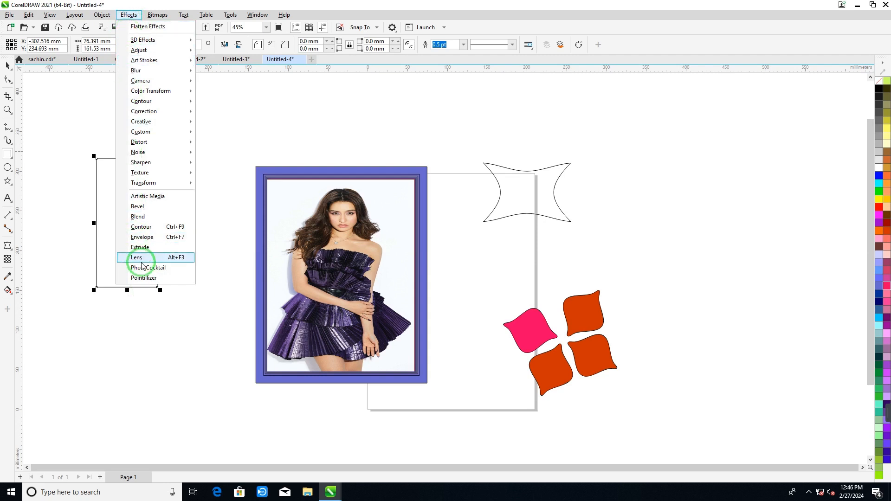
click(147, 247)
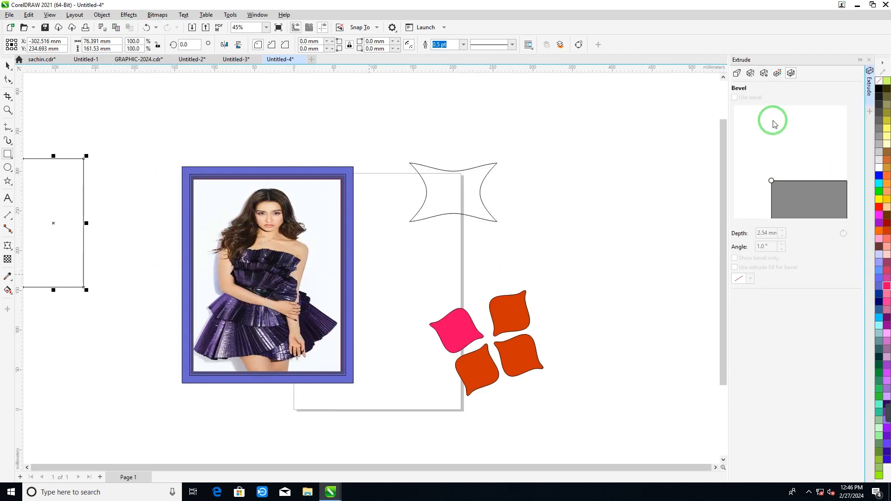
click(750, 74)
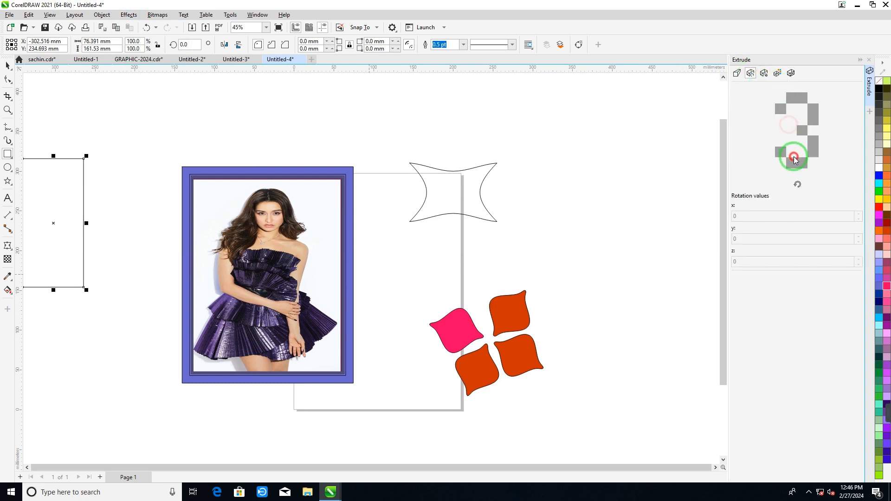
click(797, 185)
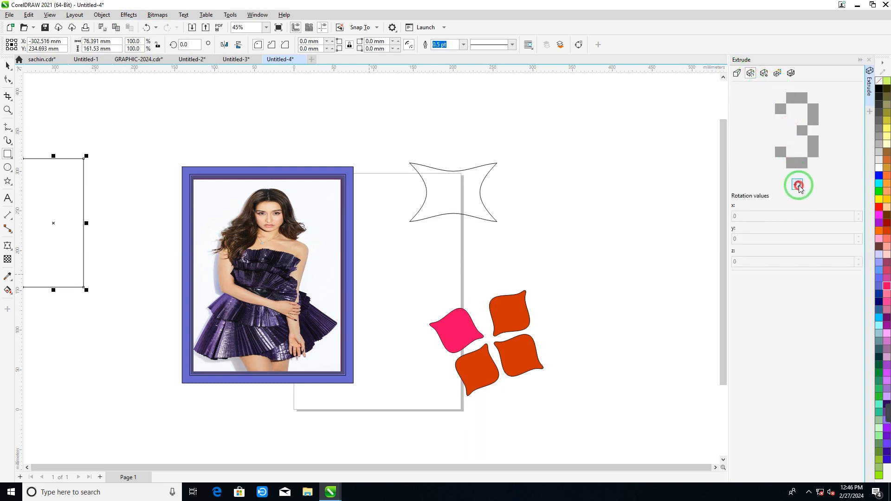
click(742, 239)
click(778, 73)
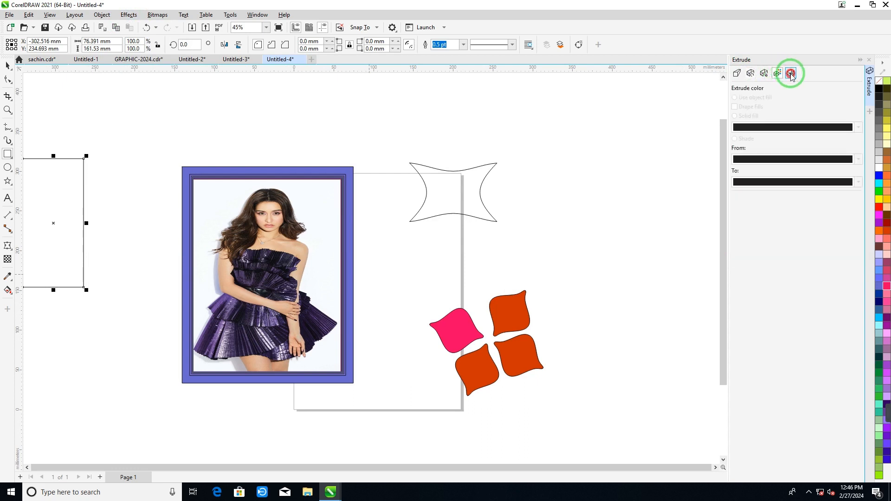
click(790, 74)
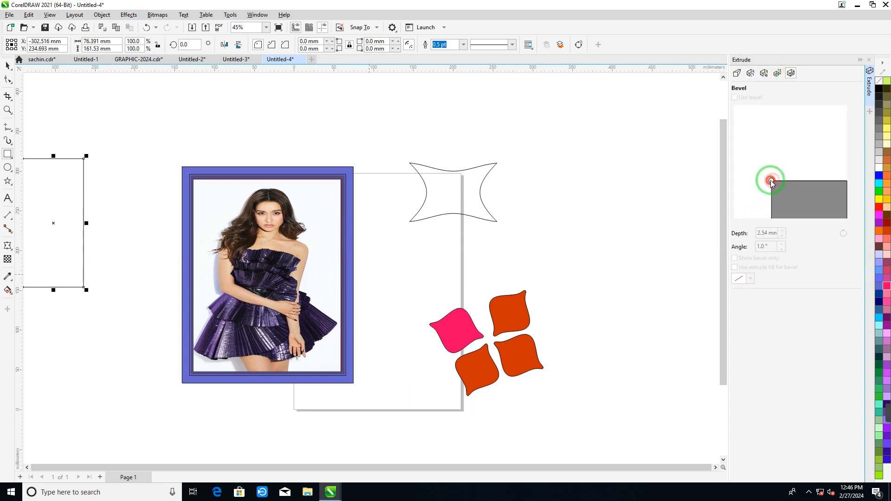
- Draw a wide rectangle about 146 by 82 mm overlapping the tall rectangle
click(10, 64)
mouse_move(38, 188)
mouse_down()
mouse_move(91, 241)
mouse_move(153, 254)
mouse_up()
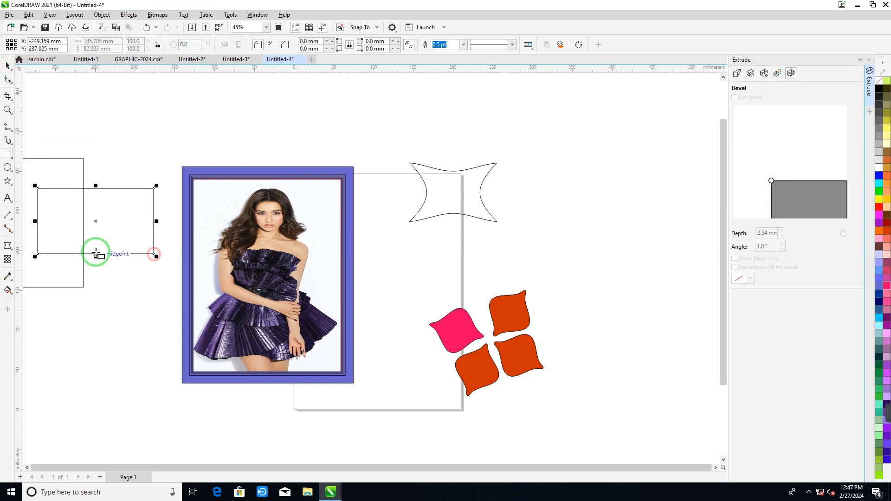
- Fill the wide rectangle with salmon and extrude it straight downward, with the vanishing point about 74 mm below its center
click(8, 247)
click(34, 302)
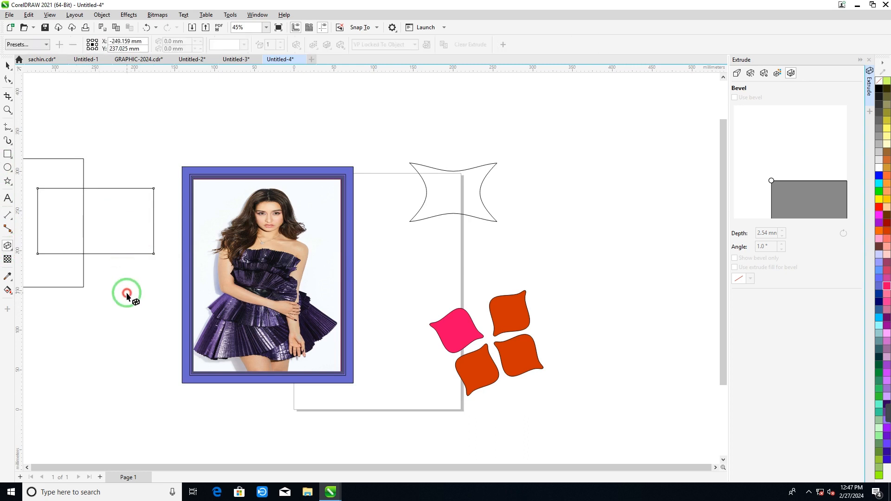
click(112, 236)
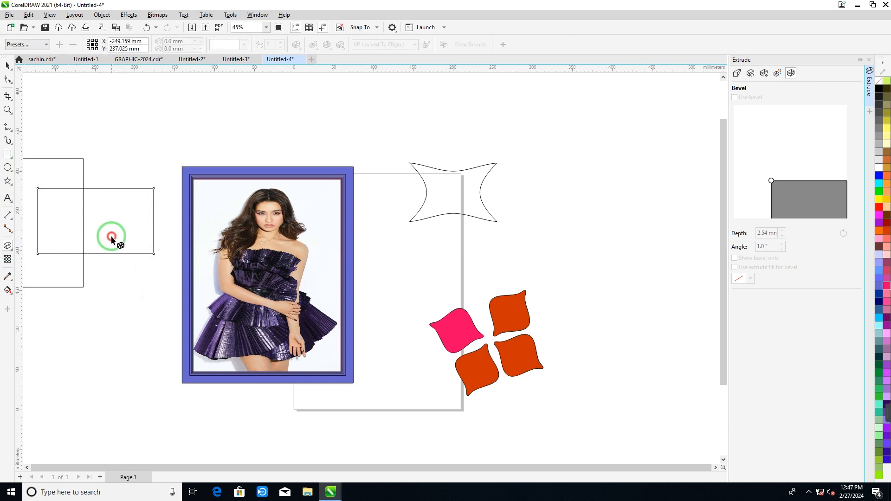
click(112, 190)
click(886, 241)
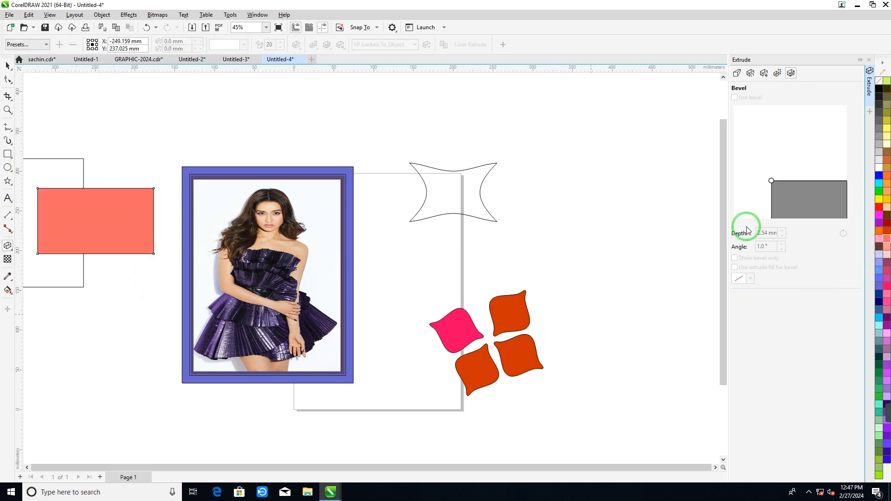
click(166, 207)
drag(113, 205, 96, 278)
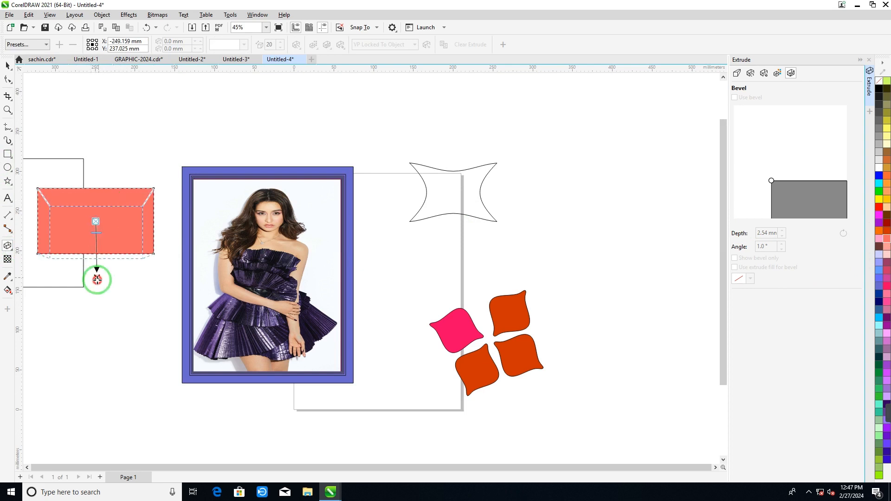
- Try an extrusion rotation of 100 for x and 10 for z, and reset the rotation
click(750, 73)
double_click(761, 216)
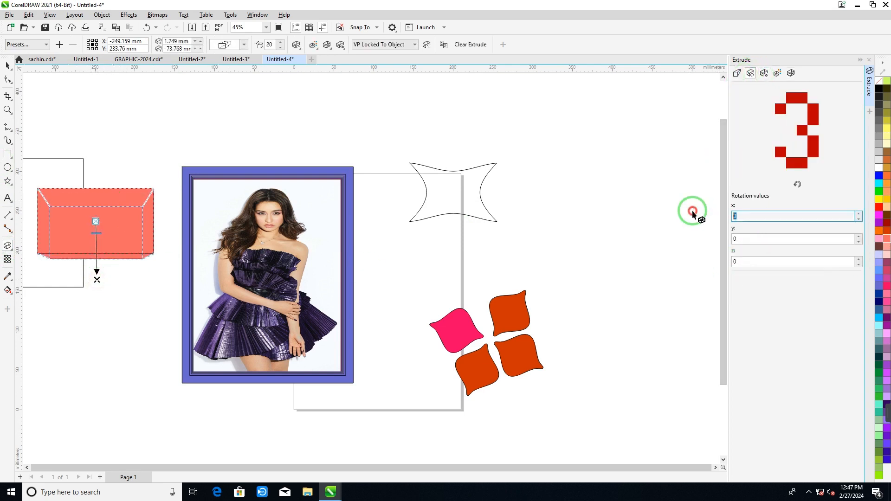
text(100)
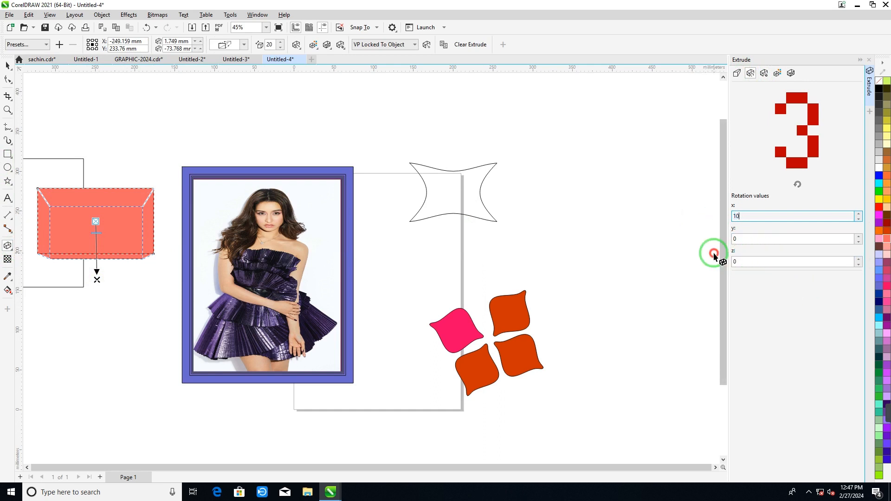
double_click(743, 261)
text(10)
key(Return)
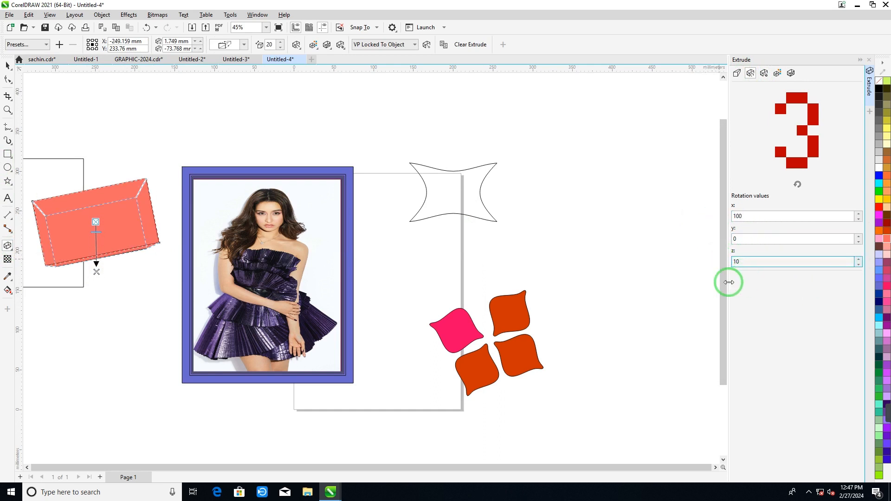
click(796, 185)
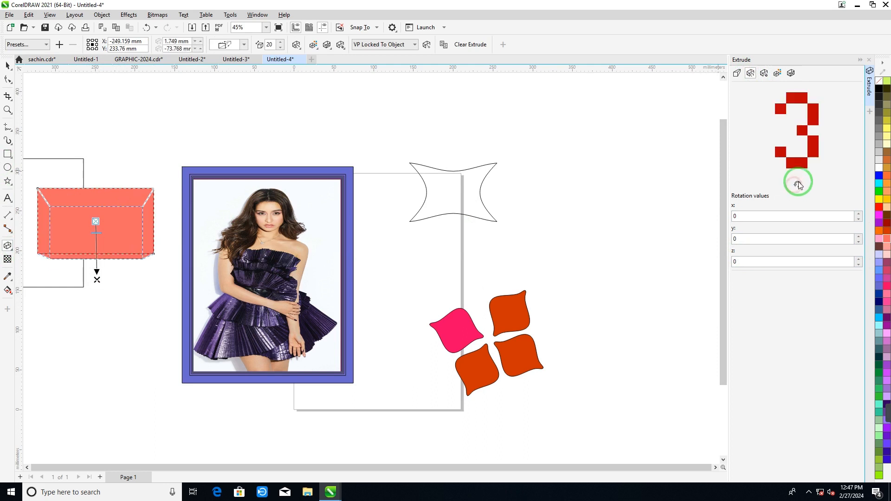
- Rotate the extrusion freely to about x 49, y 64 and z -55, and enable light sources 1, 2 and 3
drag(795, 137, 774, 90)
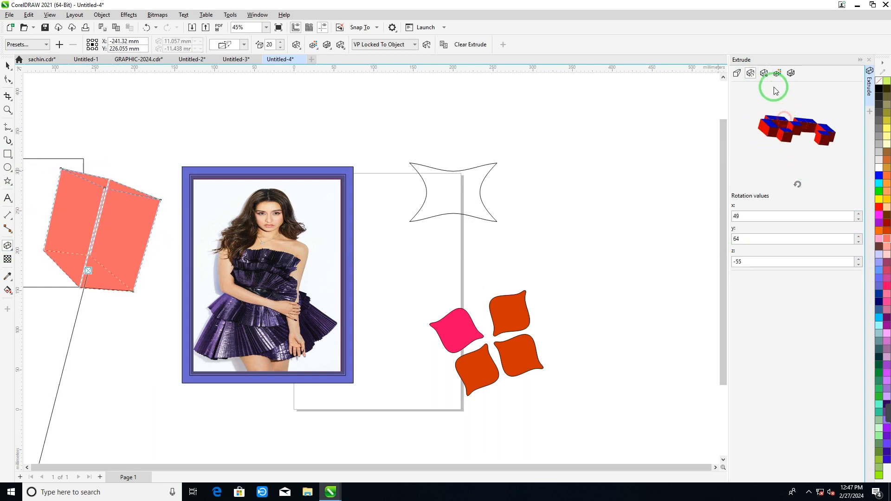
click(764, 72)
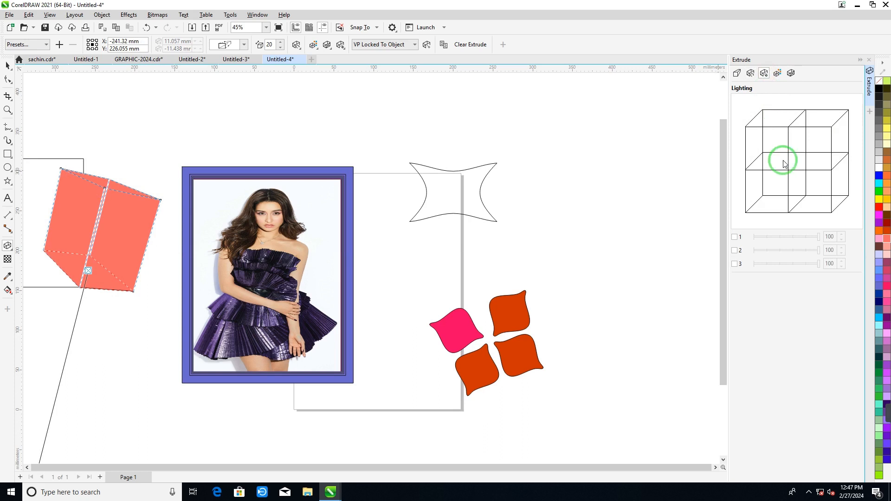
click(734, 237)
click(734, 251)
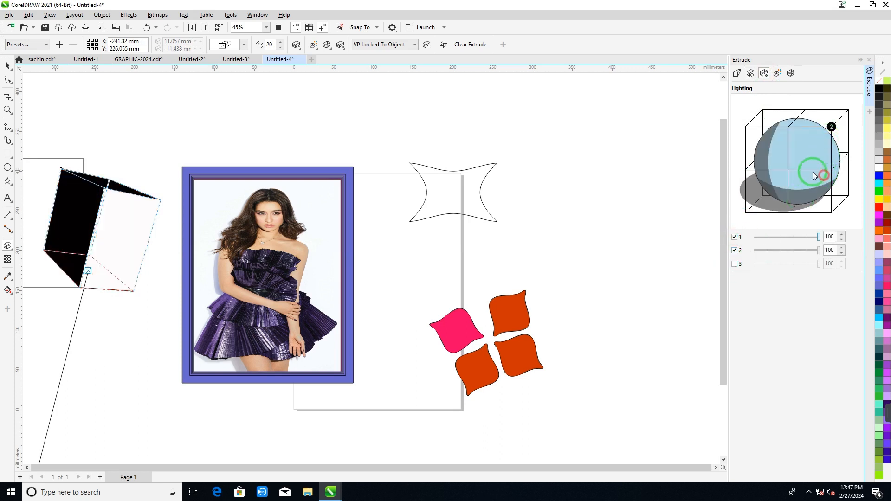
drag(812, 175, 783, 205)
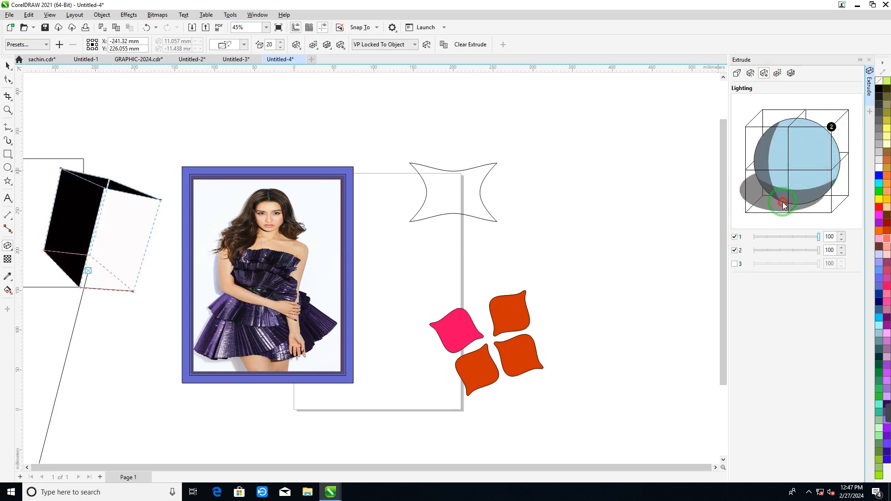
click(735, 264)
- Select the extruded shape and open the Lens effect settings
click(112, 260)
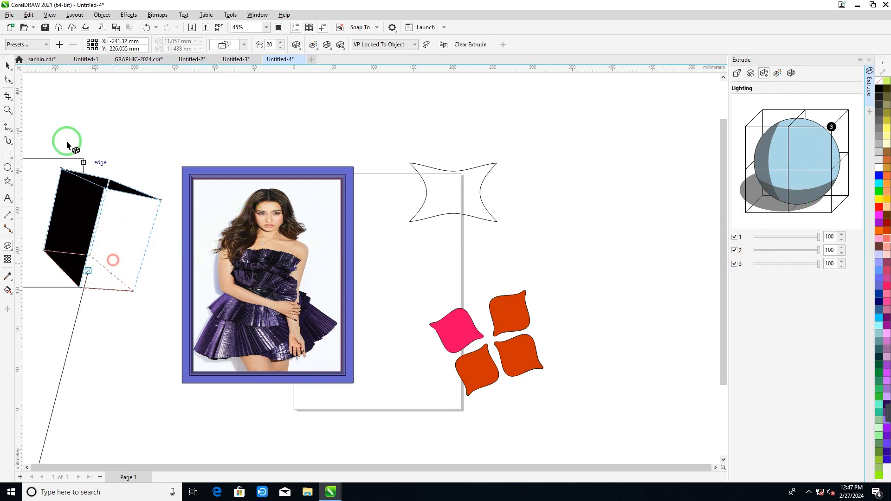
click(102, 14)
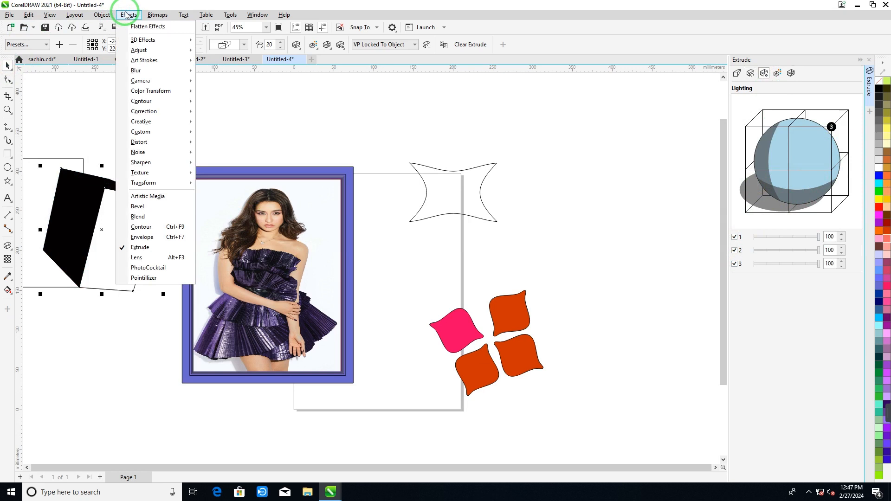
click(137, 257)
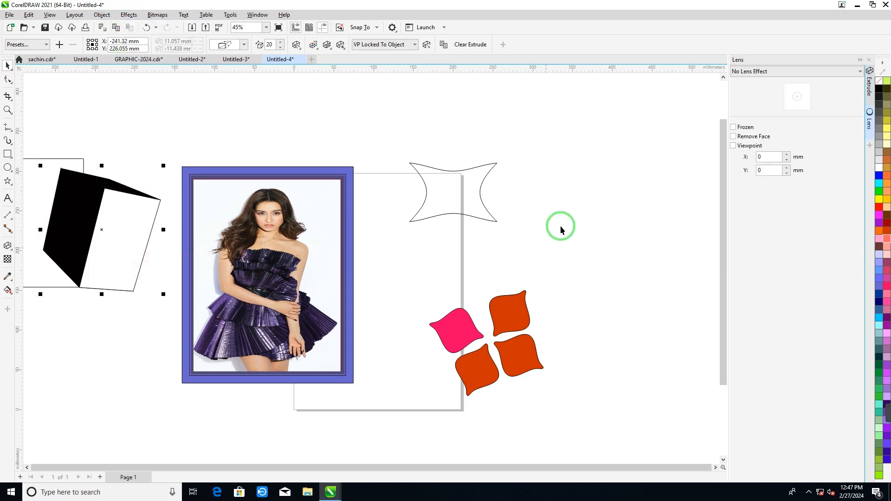
- Delete all the drawn shapes together with the framed photo, clearing the page and its surroundings
scroll(370, 101, down, 3)
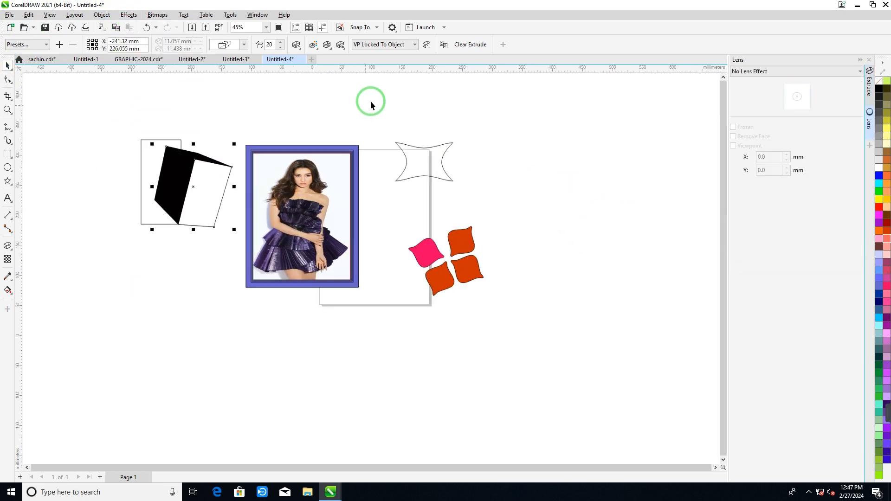
drag(97, 111, 510, 307)
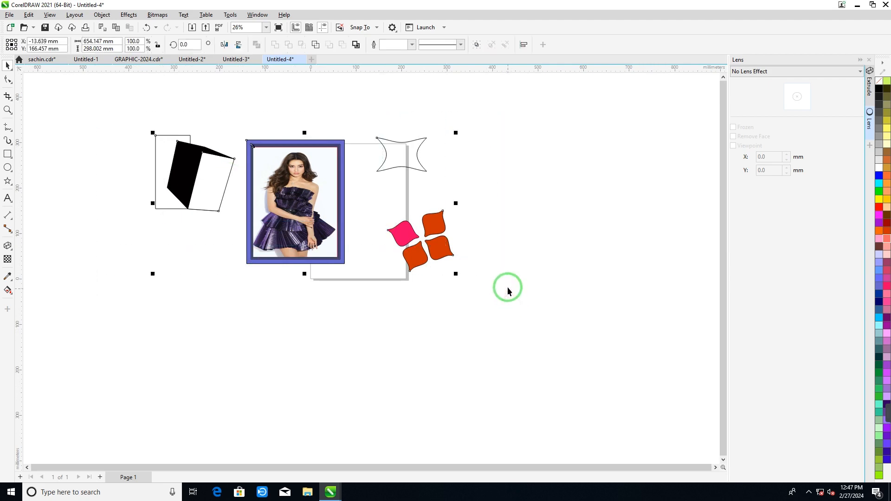
key(Delete)
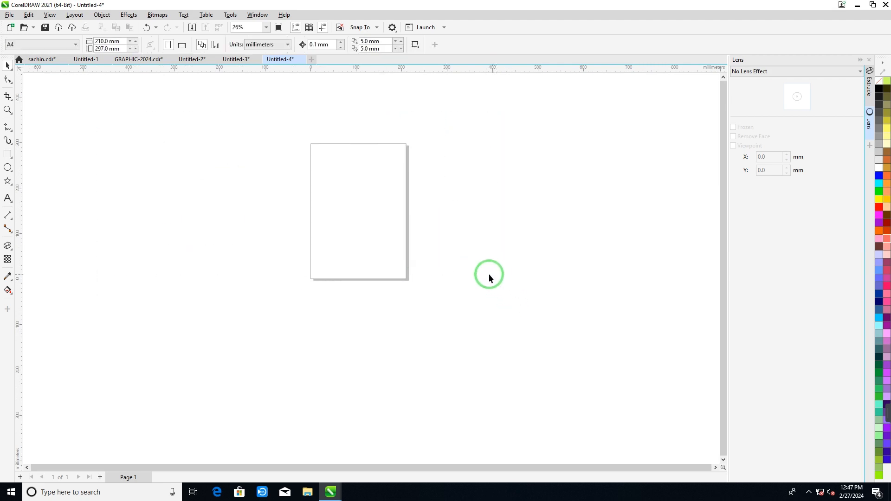